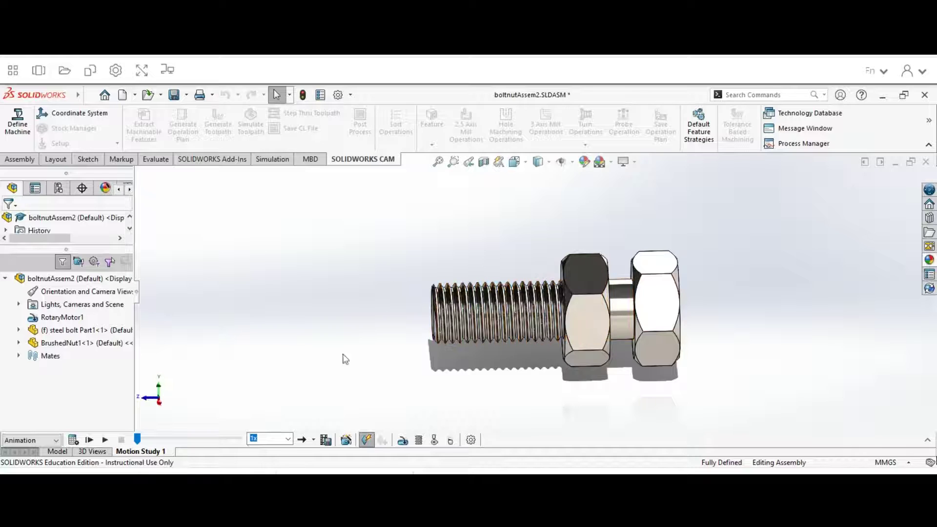
# - Play the motion study of the existing bolt-and-nut assembly
pyautogui.click(104, 440)
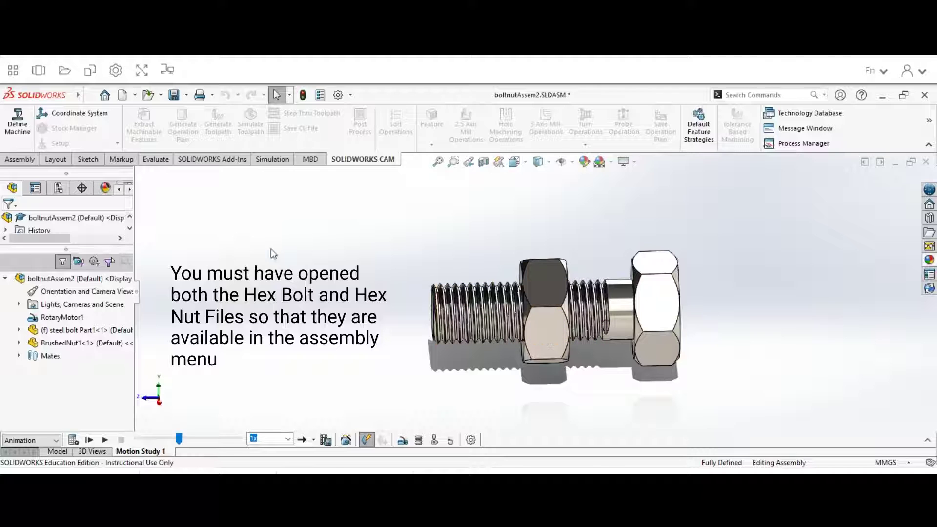
# - Create a new assembly from the open document and place boltPart2 in it as the first component
pyautogui.click(135, 95)
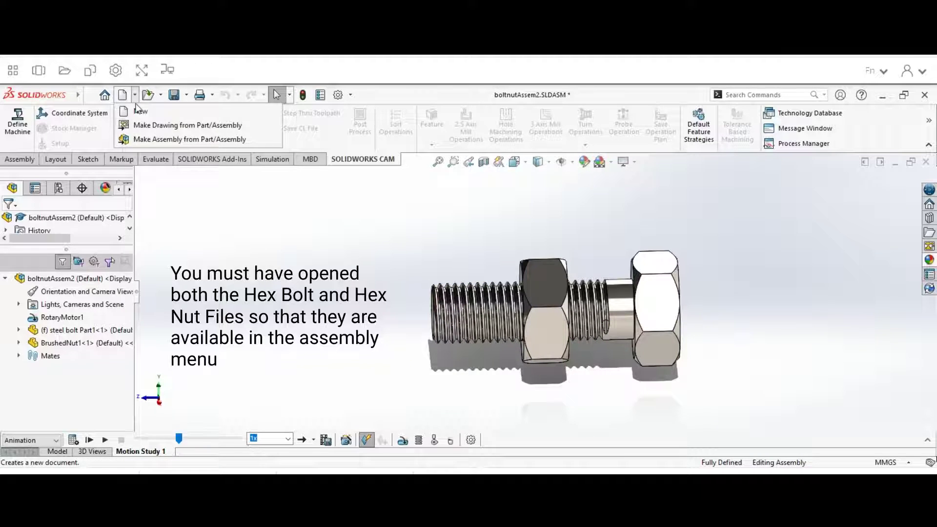
pyautogui.click(141, 140)
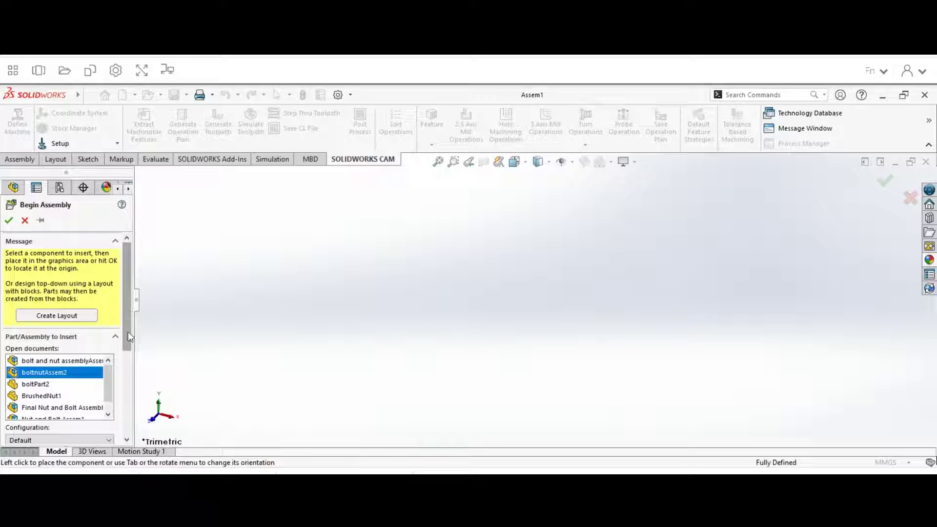
pyautogui.scroll(-3, 127, 332)
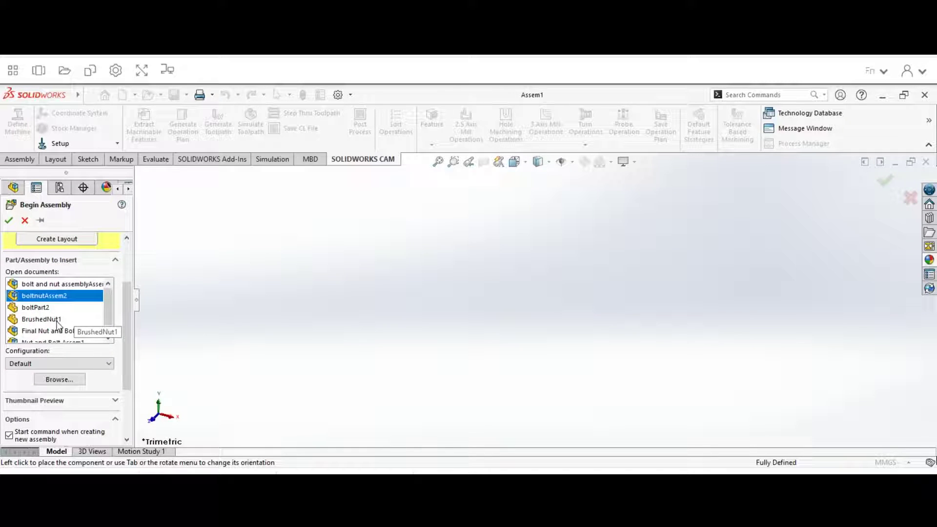
pyautogui.moveTo(108, 306); pyautogui.dragTo(106, 320)
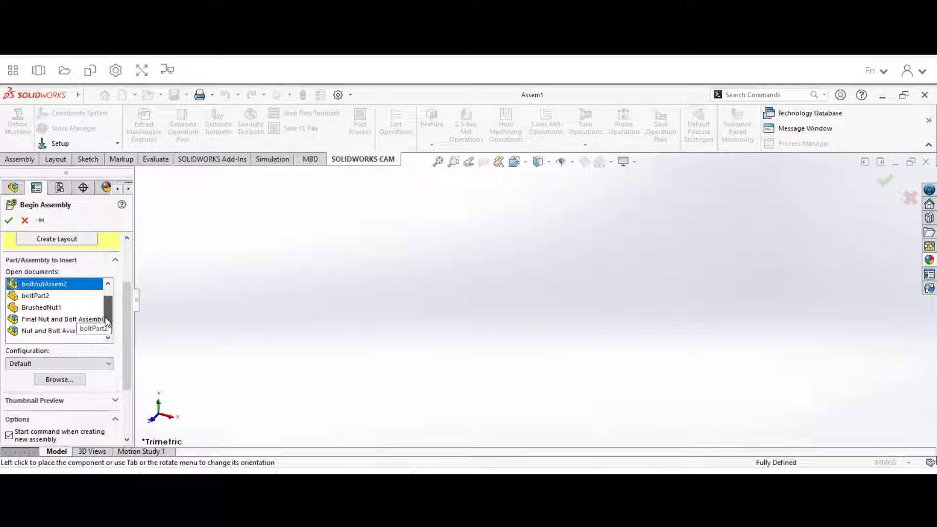
pyautogui.click(59, 296)
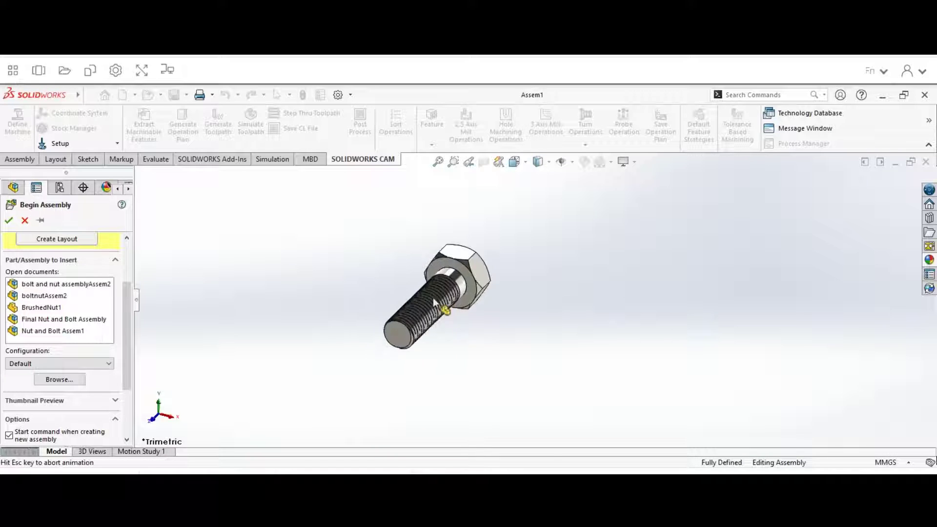
pyautogui.click(557, 292)
pyautogui.click(557, 292)
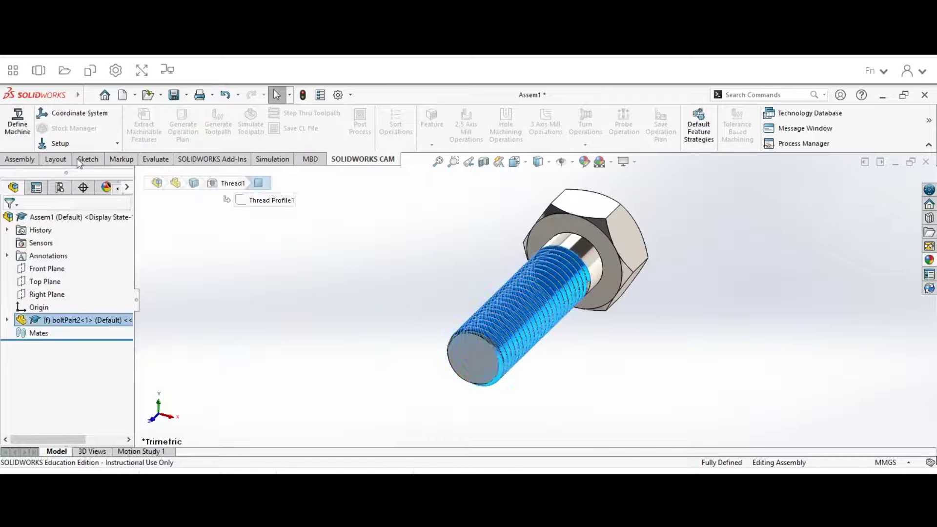
# - Insert the BrushedNut1 part into the assembly and place it beside the bolt's threaded end
pyautogui.click(21, 160)
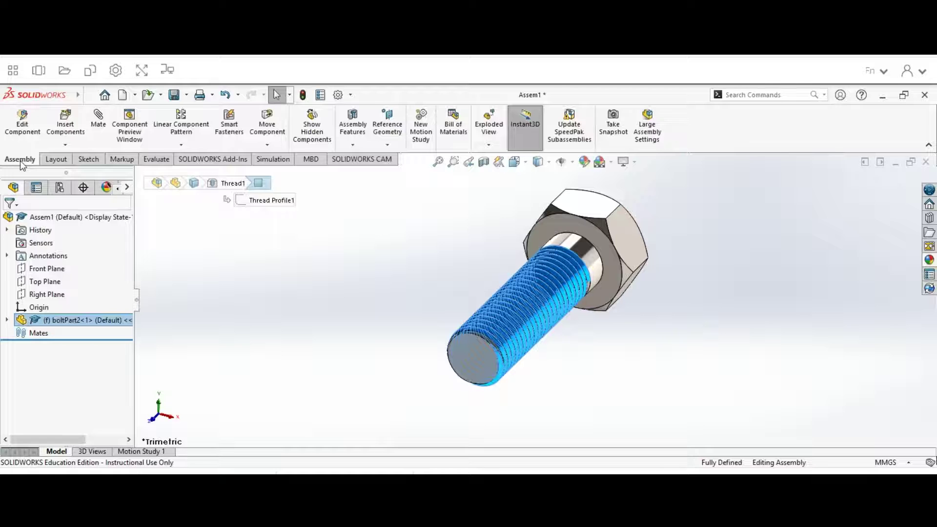
pyautogui.click(66, 126)
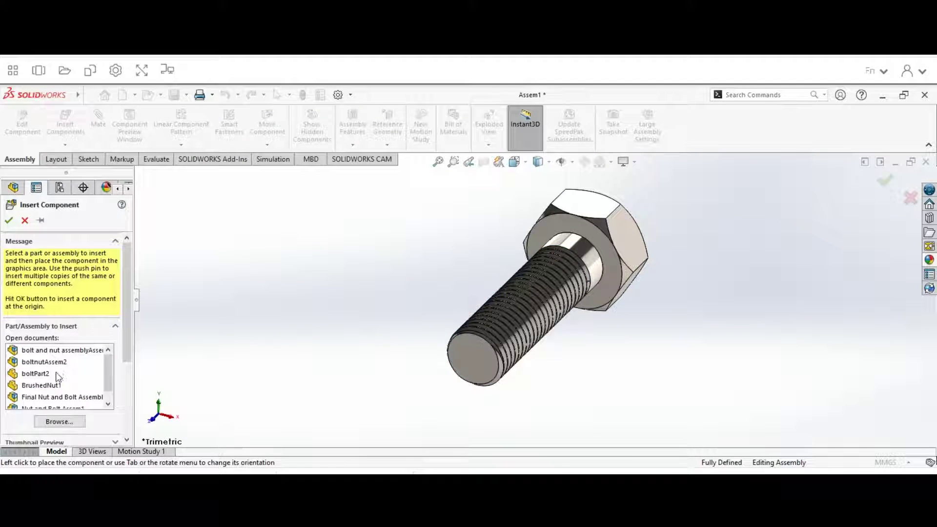
pyautogui.click(63, 385)
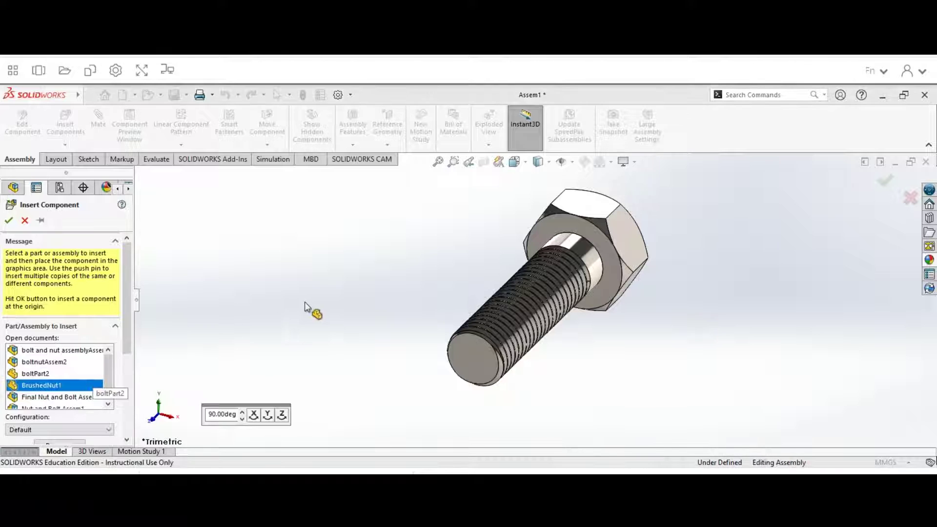
pyautogui.click(425, 268)
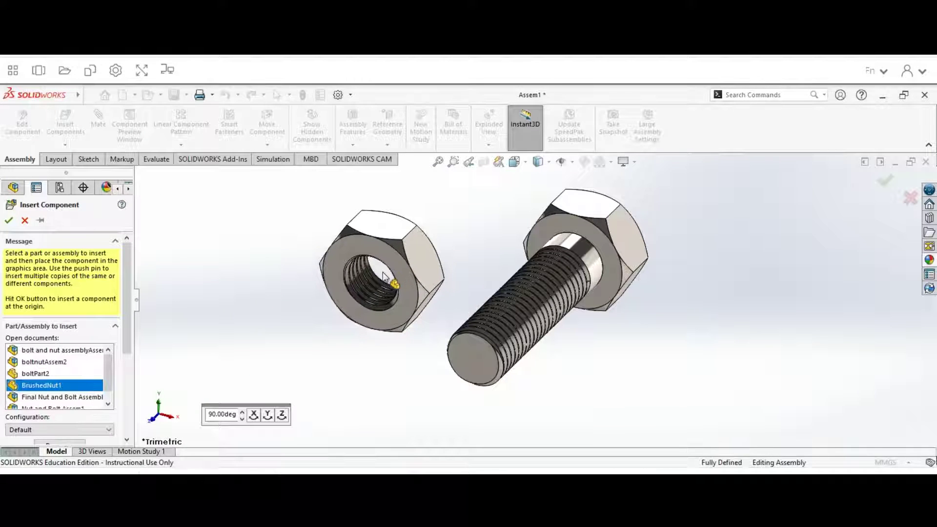
# - Start the Mate command and display the temporary axes of the bolt and nut
pyautogui.moveTo(707, 310); pyautogui.dragTo(671, 339, button='middle')
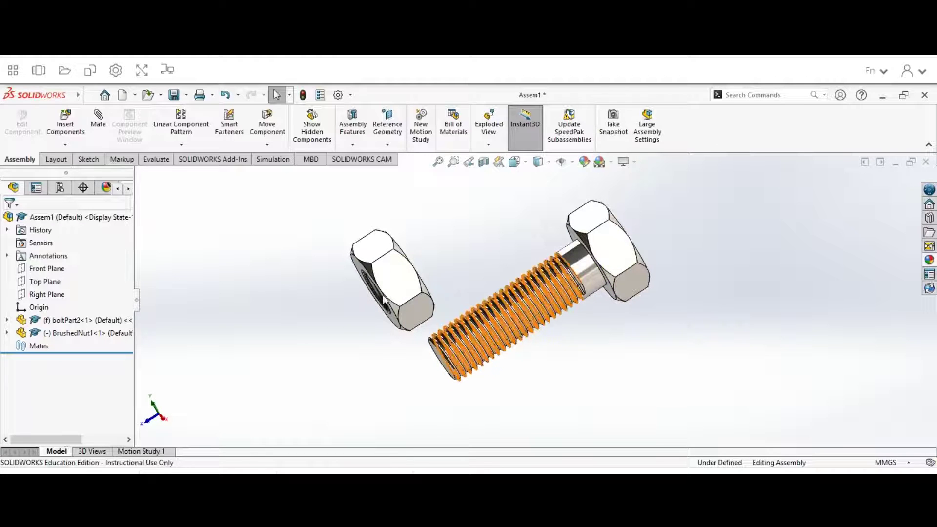
pyautogui.click(98, 120)
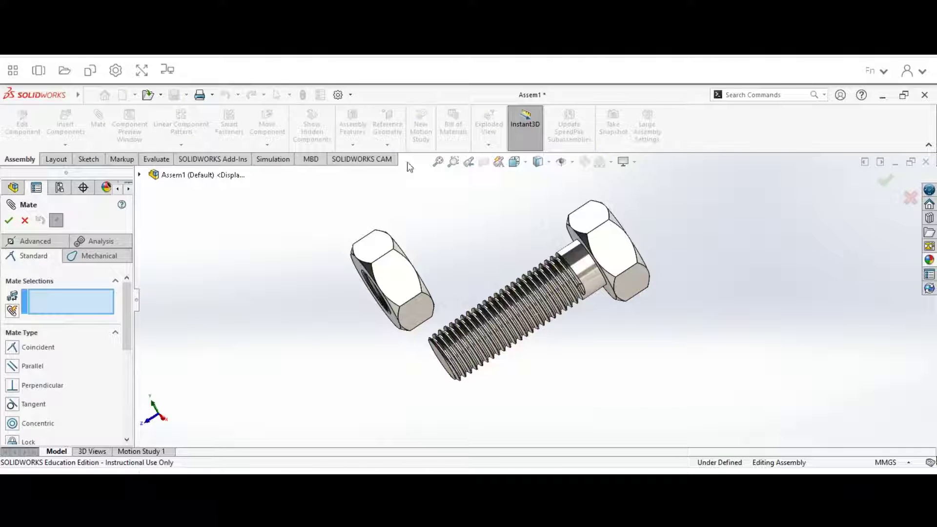
pyautogui.click(572, 162)
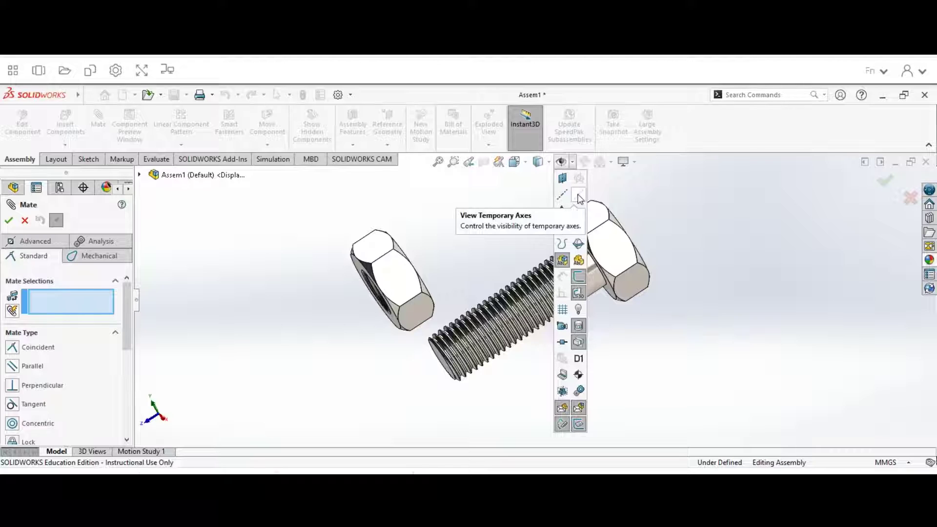
pyautogui.click(578, 196)
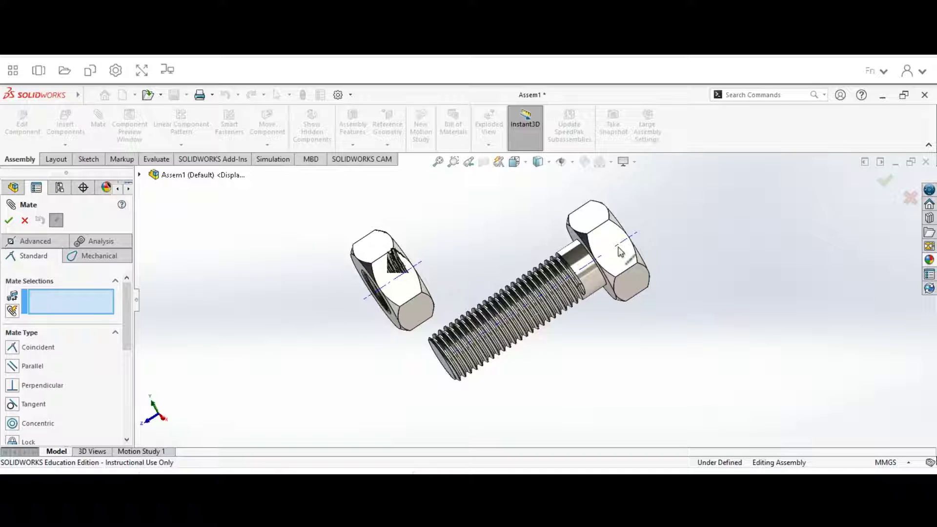
# - Add a coincident mate between the bolt's and nut's centre axes, and hide the temporary axes
pyautogui.click(592, 268)
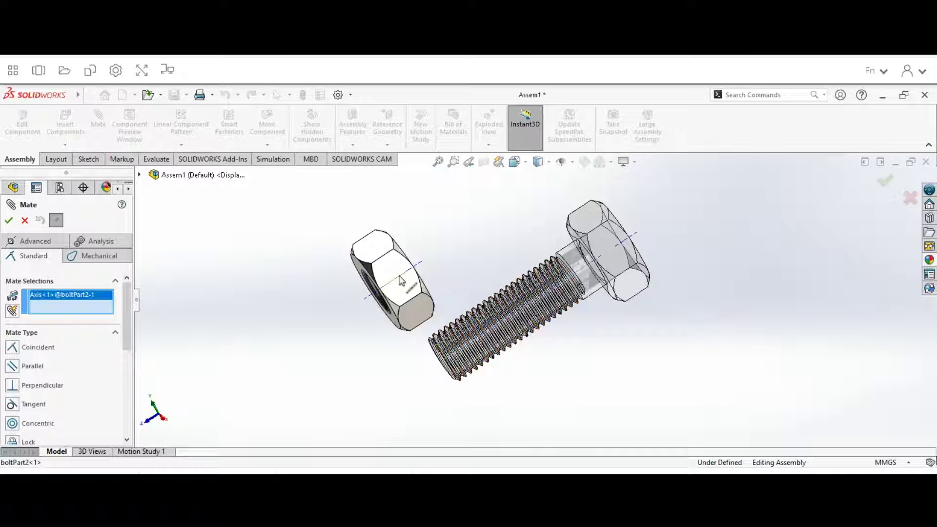
pyautogui.click(401, 280)
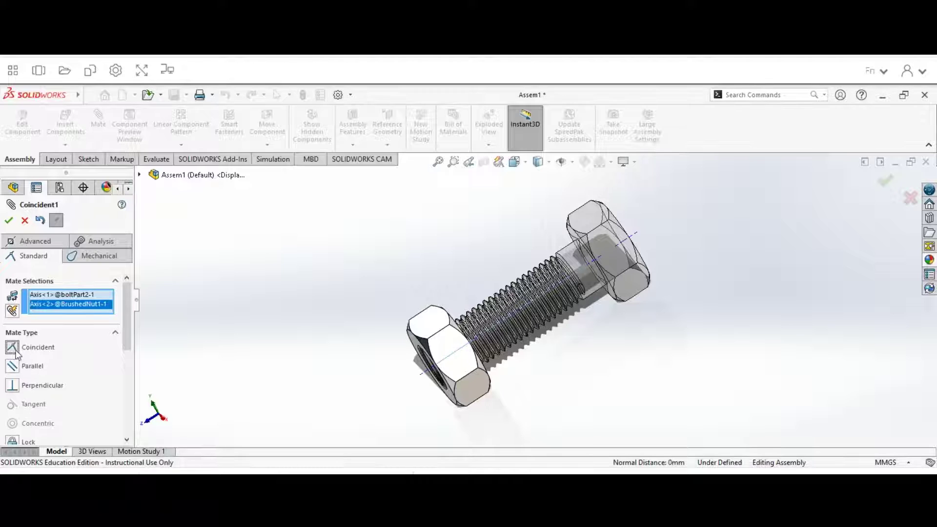
pyautogui.click(9, 220)
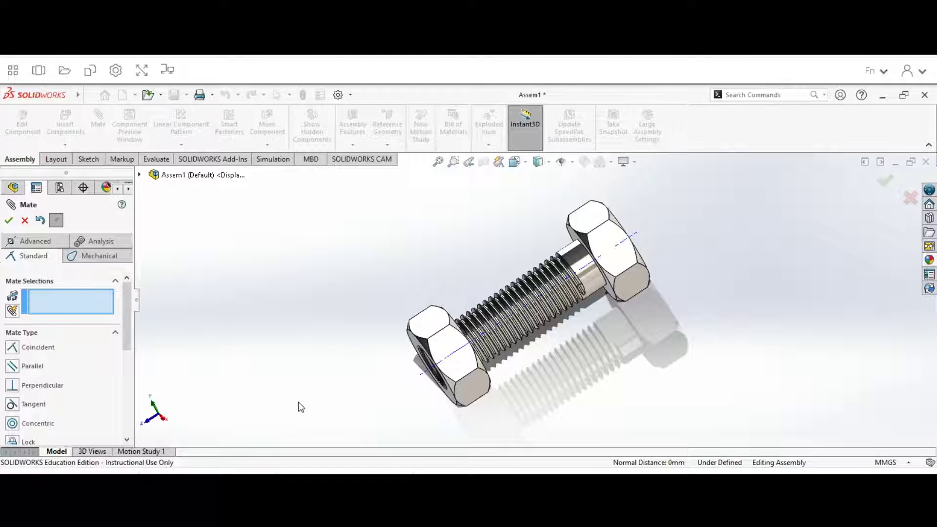
pyautogui.click(571, 161)
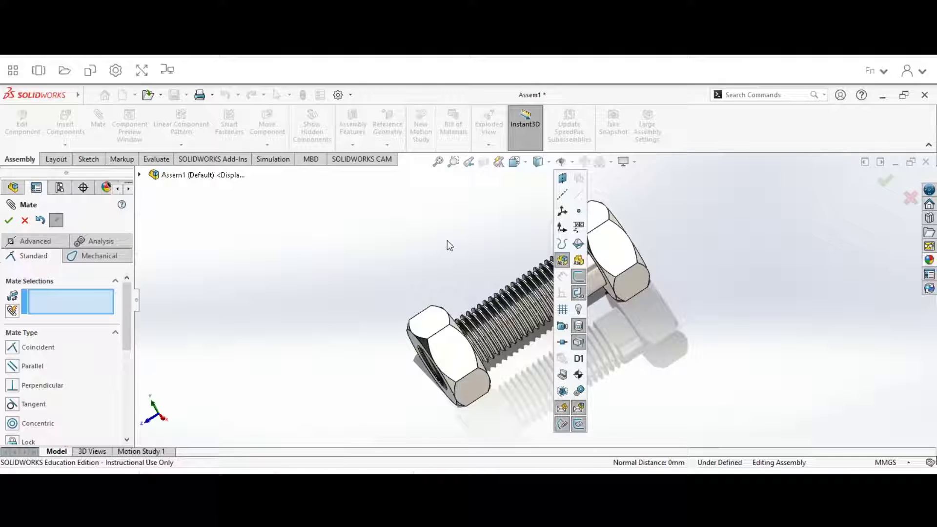
pyautogui.click(9, 220)
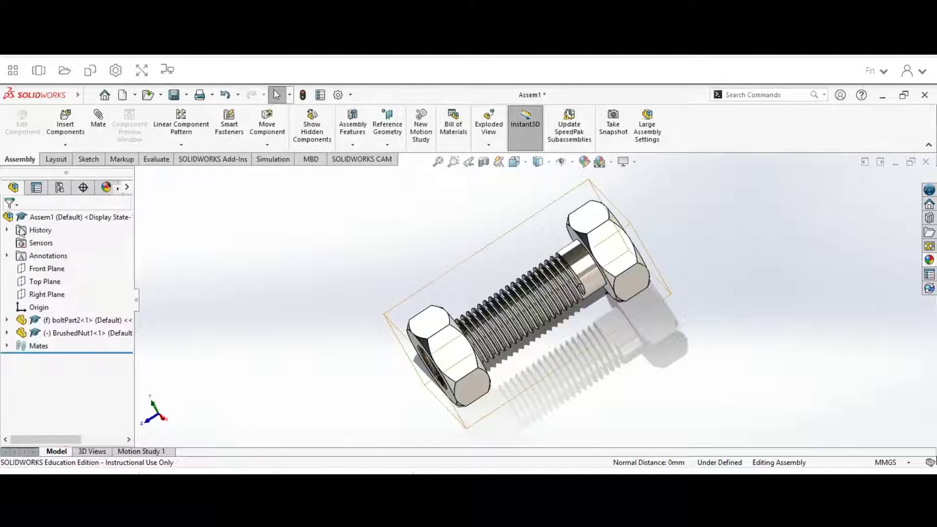
# - Create a planar section view through the bolt's Right Plane and orient the model to the Right view
pyautogui.click(482, 162)
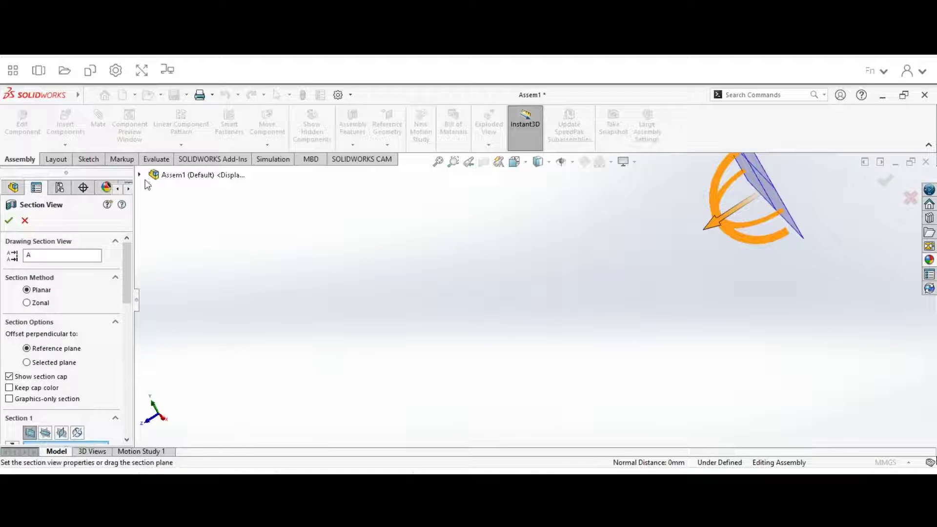
pyautogui.click(140, 175)
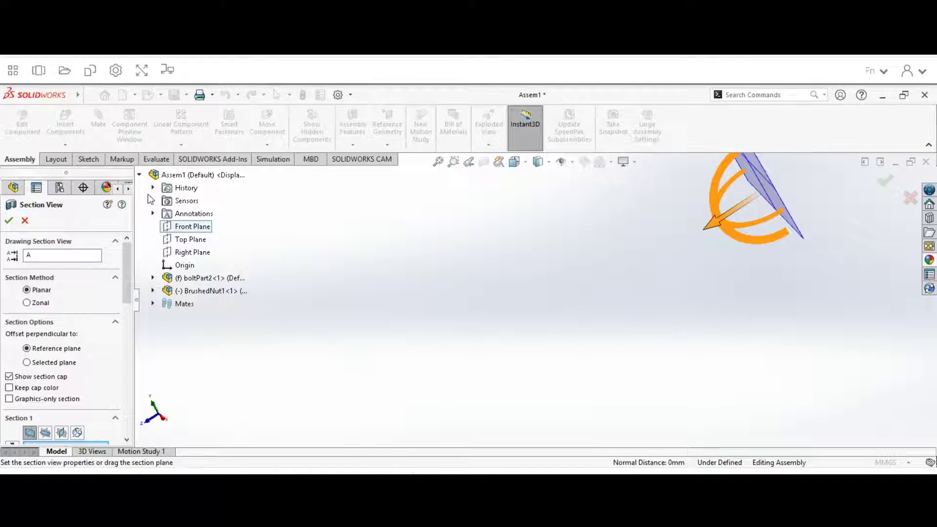
pyautogui.click(153, 278)
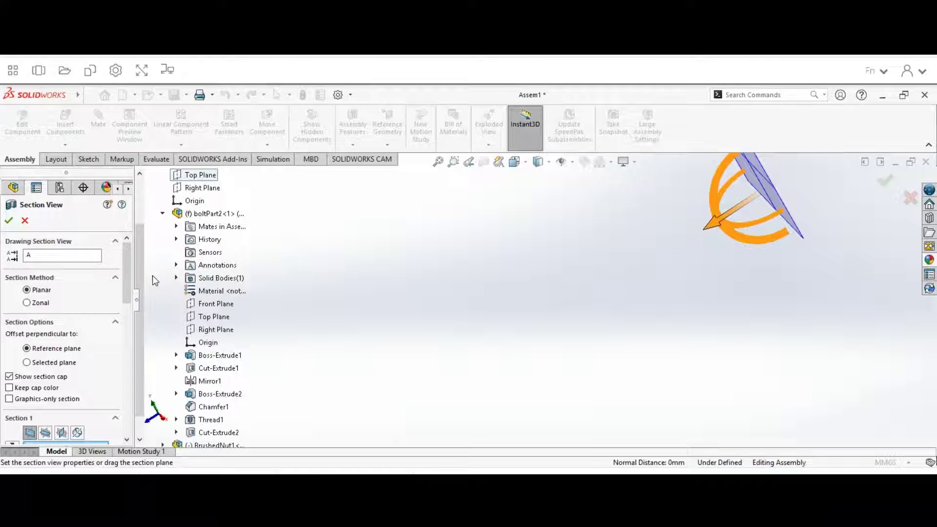
pyautogui.click(216, 330)
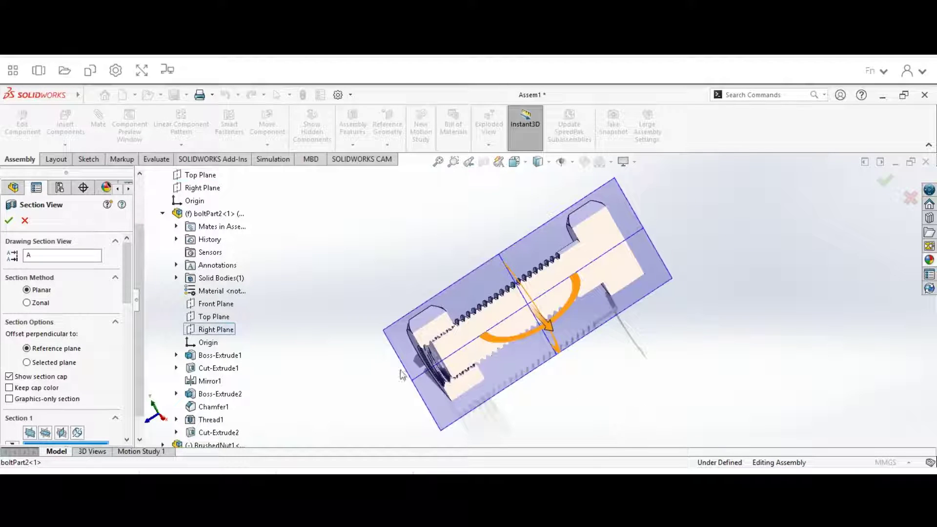
pyautogui.click(9, 221)
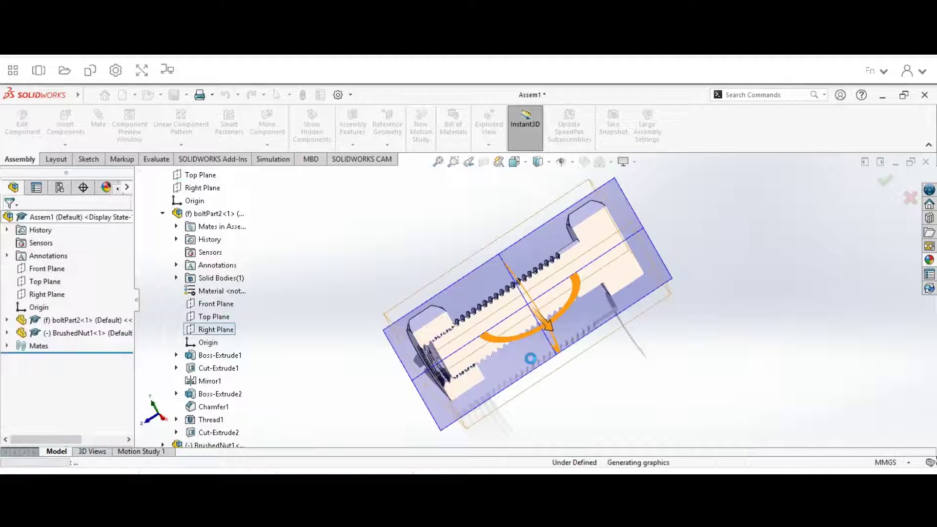
pyautogui.moveTo(658, 347); pyautogui.dragTo(632, 339, button='middle')
pyautogui.click(159, 418)
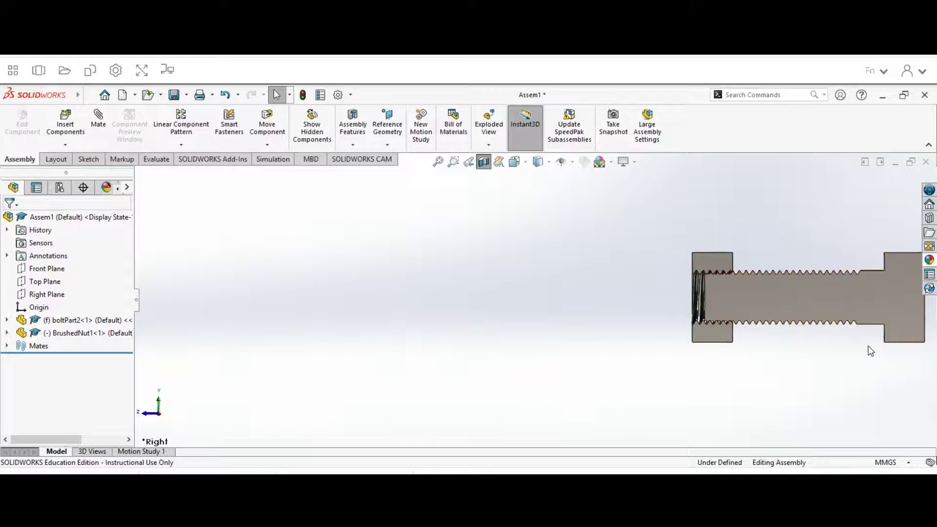
# - Slide the nut along the bolt in the section view to line up its threads with the bolt's threads
pyautogui.scroll(-3, 859, 344)
pyautogui.moveTo(544, 316); pyautogui.dragTo(552, 317)
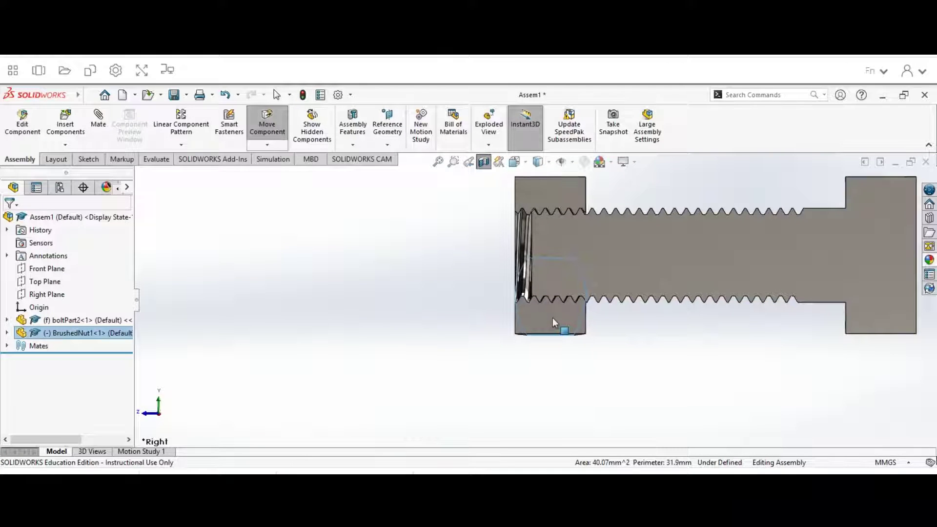
pyautogui.moveTo(552, 318); pyautogui.dragTo(553, 318)
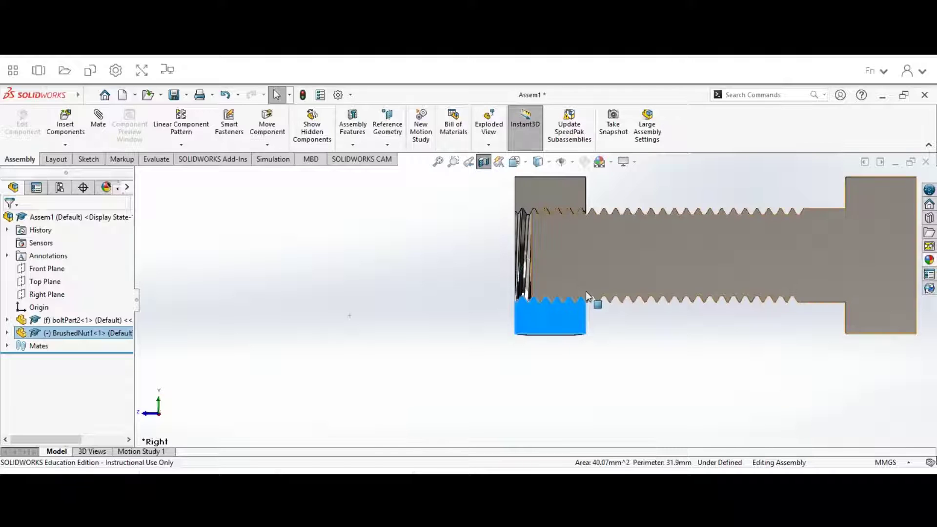
pyautogui.scroll(2, 583, 285)
pyautogui.scroll(-5, 572, 272)
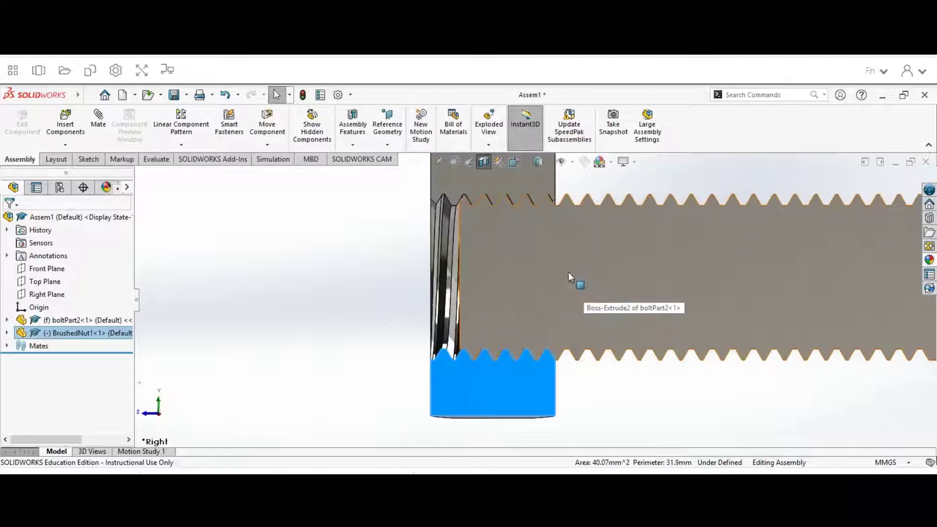
pyautogui.moveTo(513, 399); pyautogui.dragTo(540, 389)
pyautogui.press('Escape')
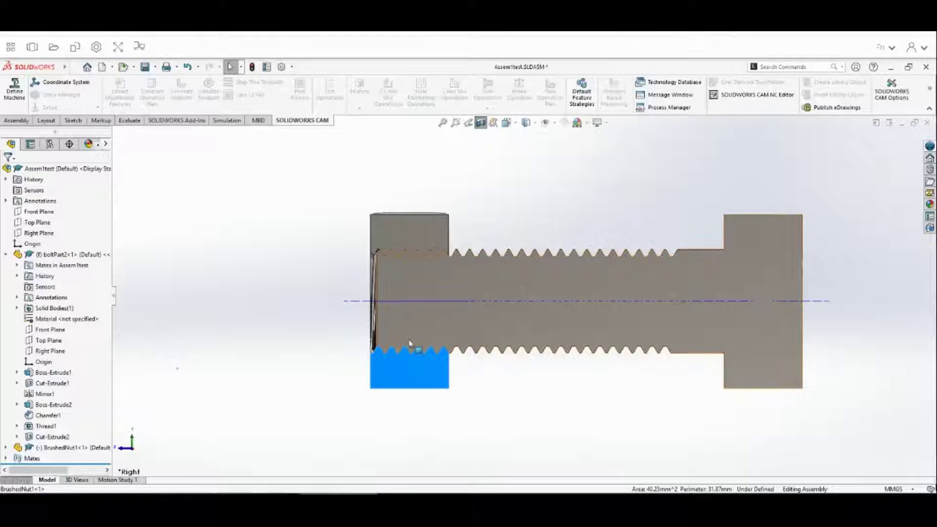
# - Turn off the section view and slide the nut outward along the axis at the bolt's threaded end
pyautogui.click(480, 123)
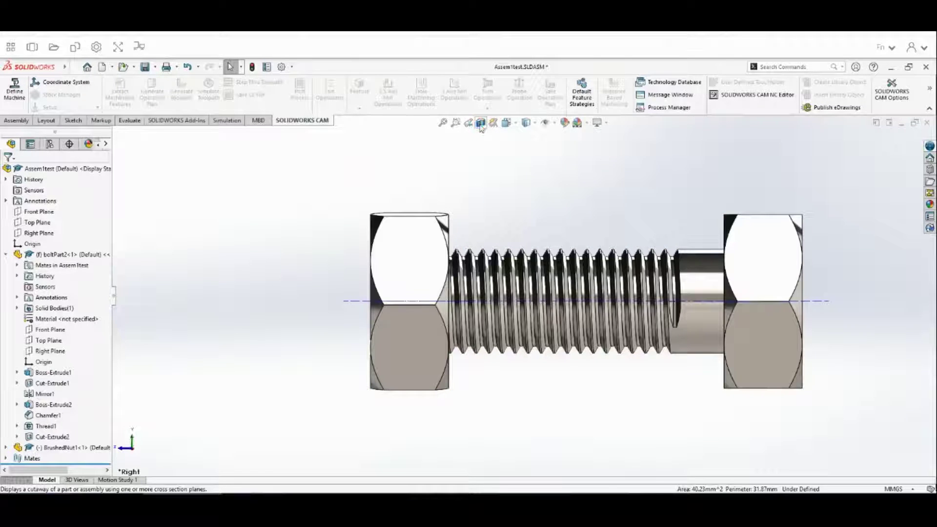
pyautogui.click(412, 256)
pyautogui.moveTo(411, 256); pyautogui.dragTo(374, 250)
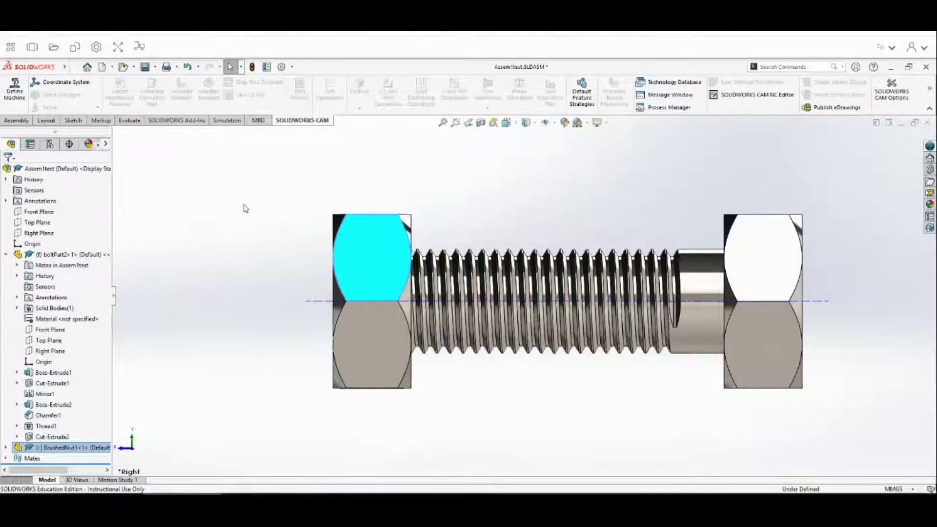
# - Start a Screw mate with the old selection cleared, pairing the nut's centre axis with the bolt's thread crest face
pyautogui.click(16, 121)
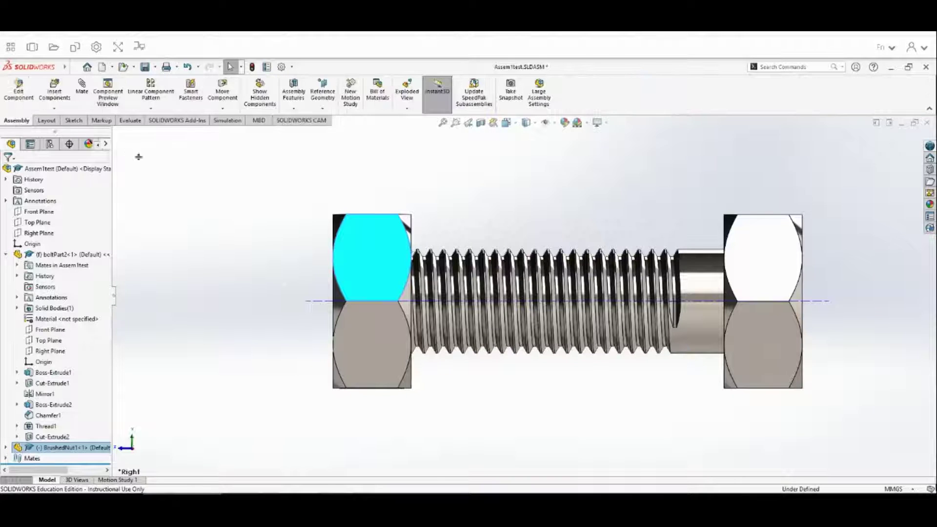
pyautogui.click(82, 87)
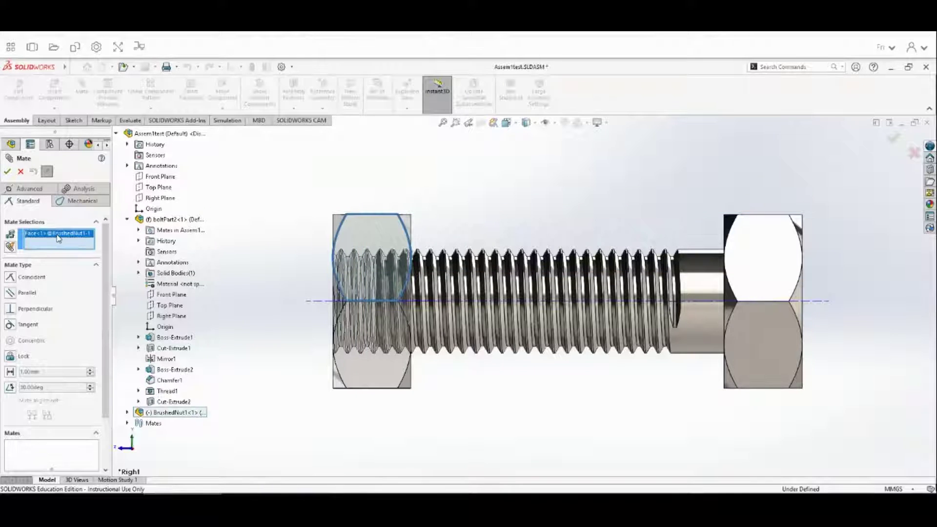
pyautogui.press('Delete')
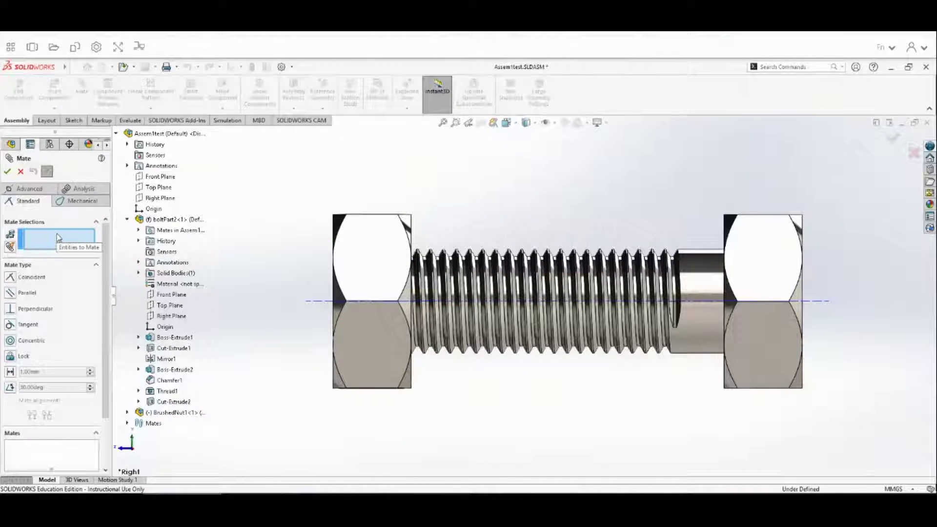
pyautogui.click(81, 202)
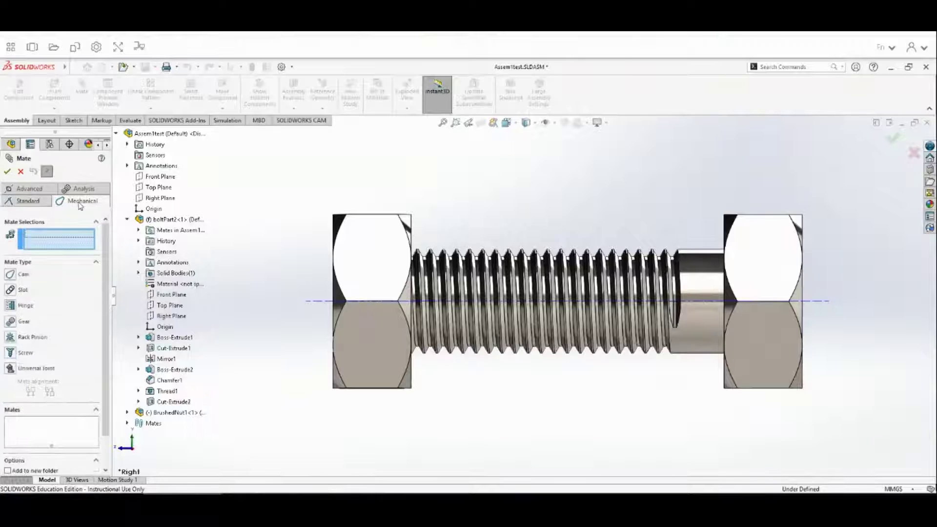
pyautogui.click(23, 354)
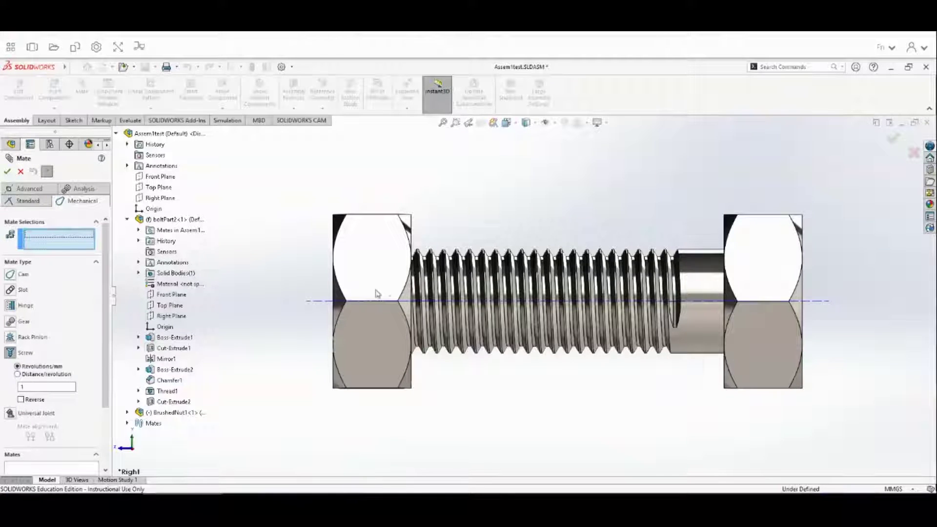
pyautogui.click(318, 305)
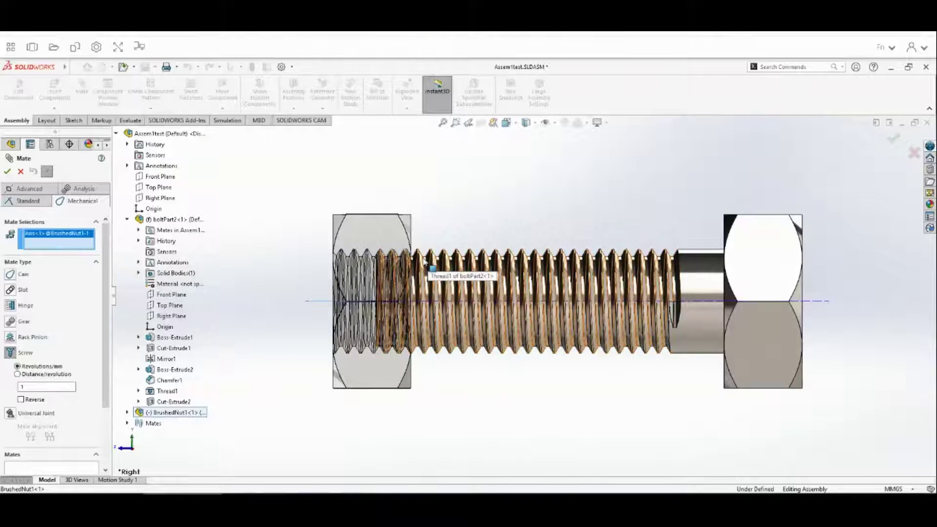
pyautogui.scroll(-5, 424, 262)
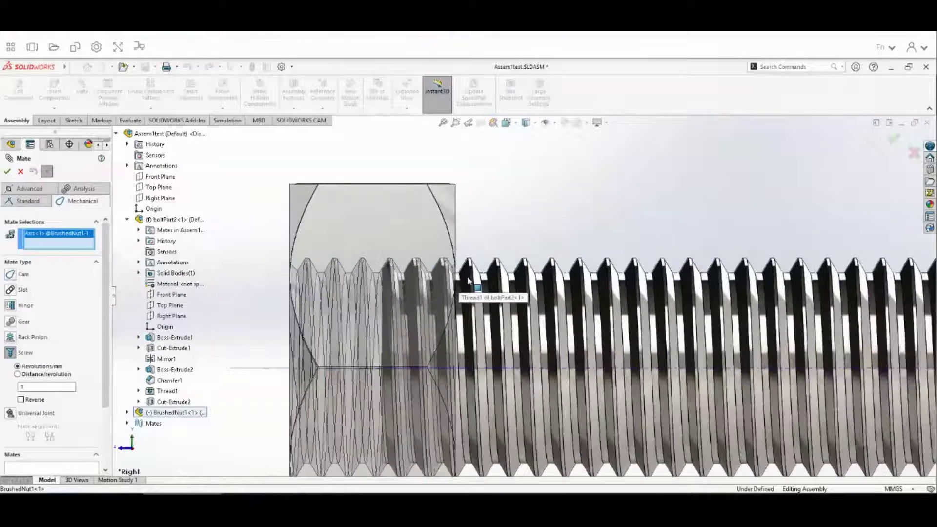
pyautogui.scroll(-4, 468, 280)
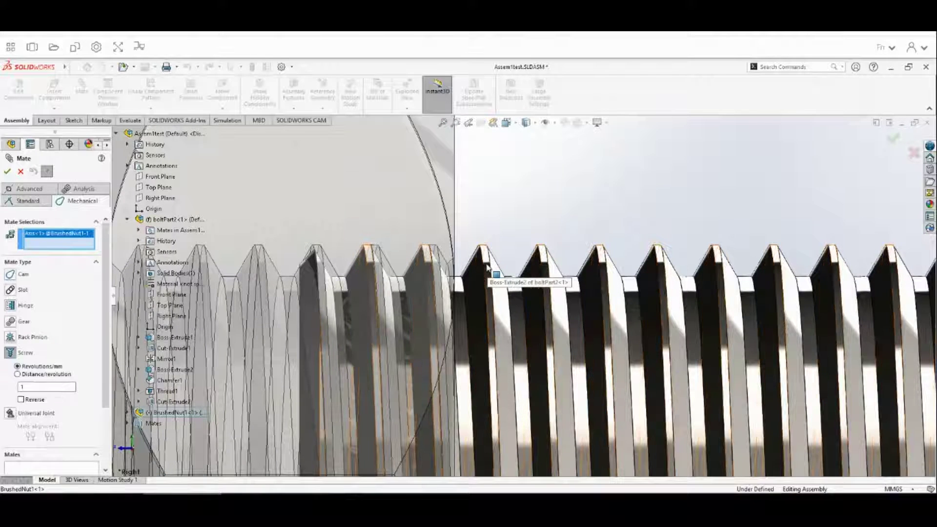
pyautogui.click(487, 267)
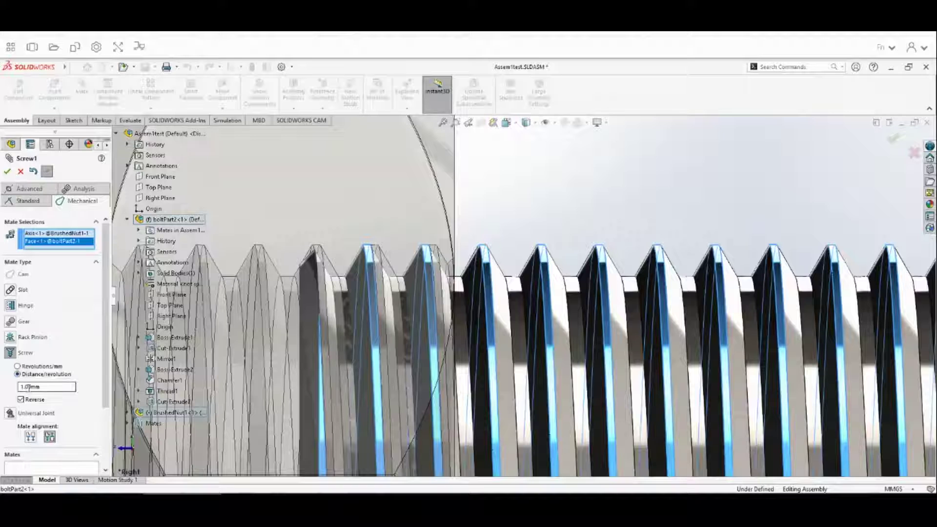
# - Set the Screw mate's distance per revolution to 1.50 mm and accept the mate
pyautogui.press('BackSpace')
pyautogui.press('BackSpace')
pyautogui.press('BackSpace')
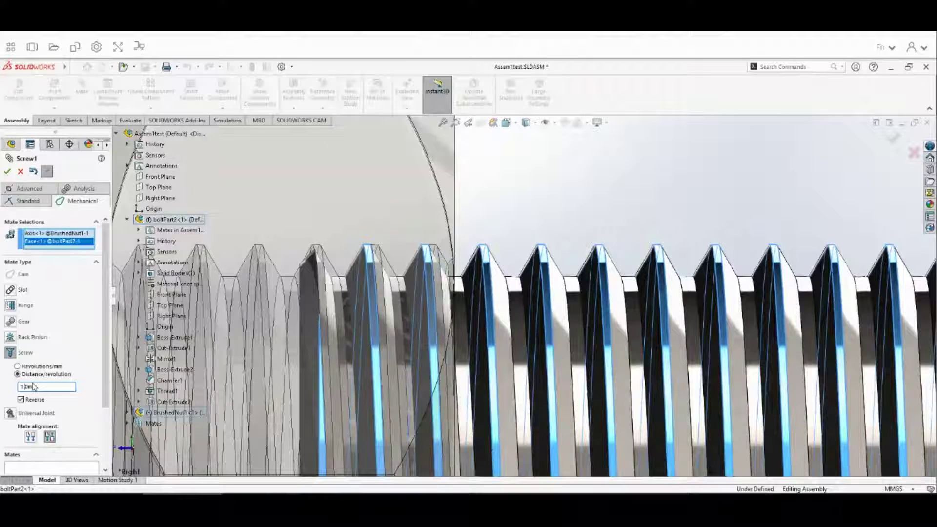
pyautogui.write('.0')
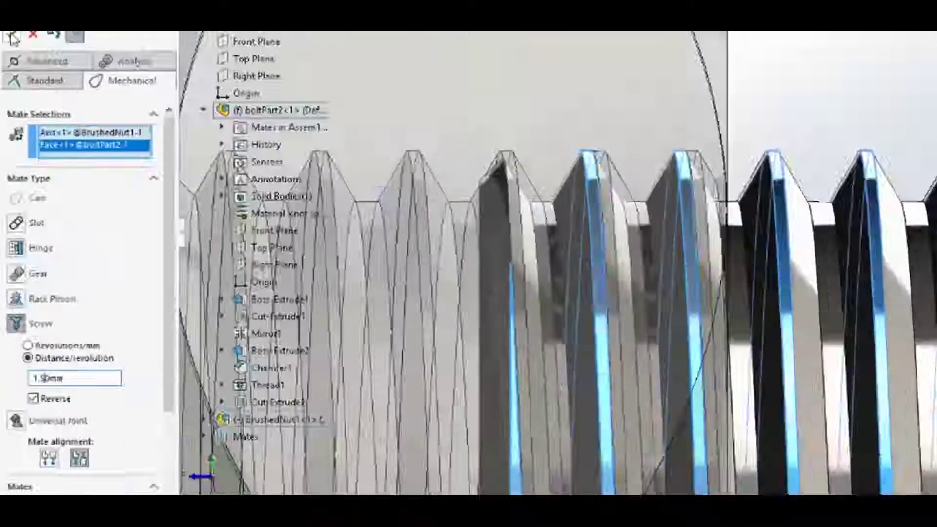
pyautogui.click(12, 37)
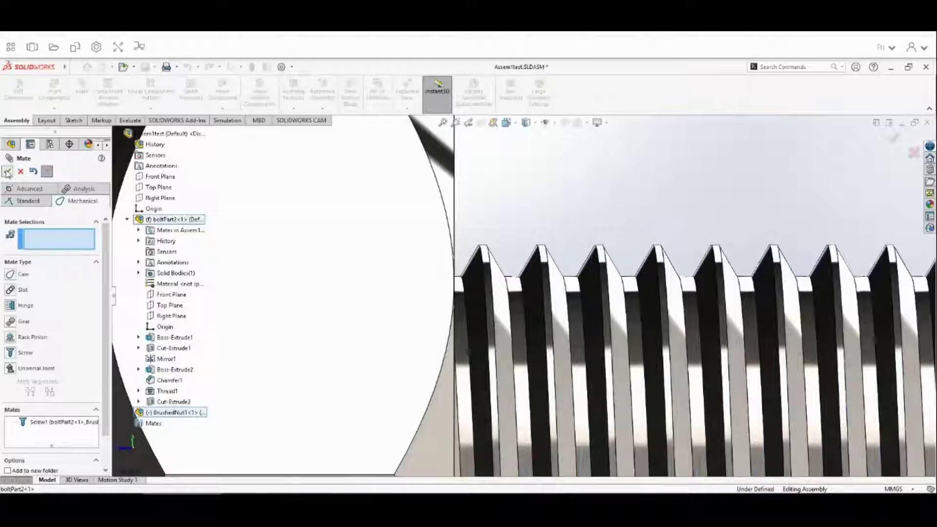
pyautogui.click(7, 172)
# - Hide the displayed axis and turn the nut slightly about the bolt to test the Screw mate
pyautogui.scroll(-2, 374, 259)
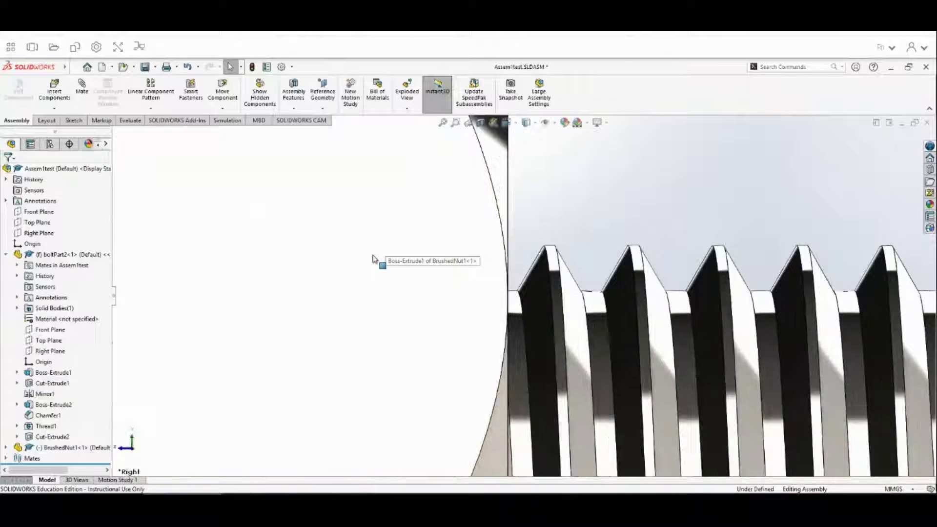
pyautogui.scroll(5, 373, 259)
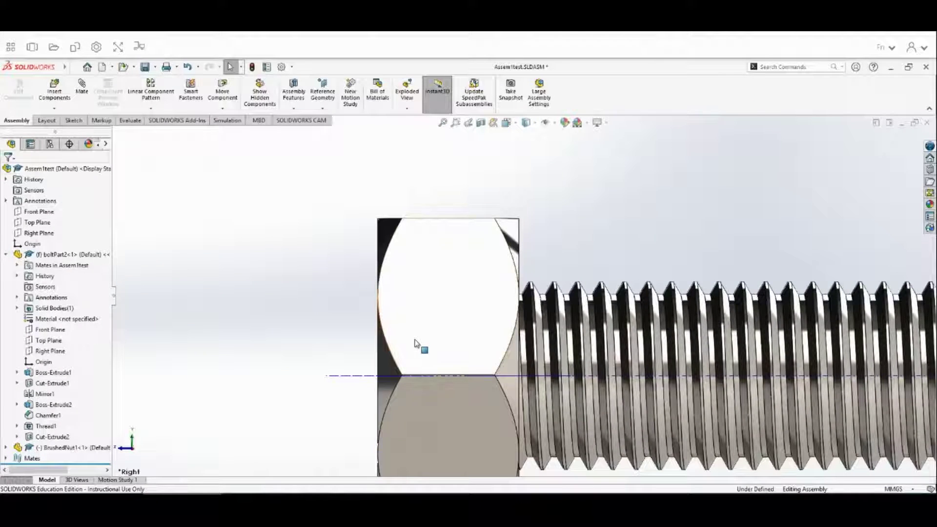
pyautogui.moveTo(318, 306); pyautogui.dragTo(405, 293, button='middle')
pyautogui.scroll(5, 364, 330)
pyautogui.click(408, 290)
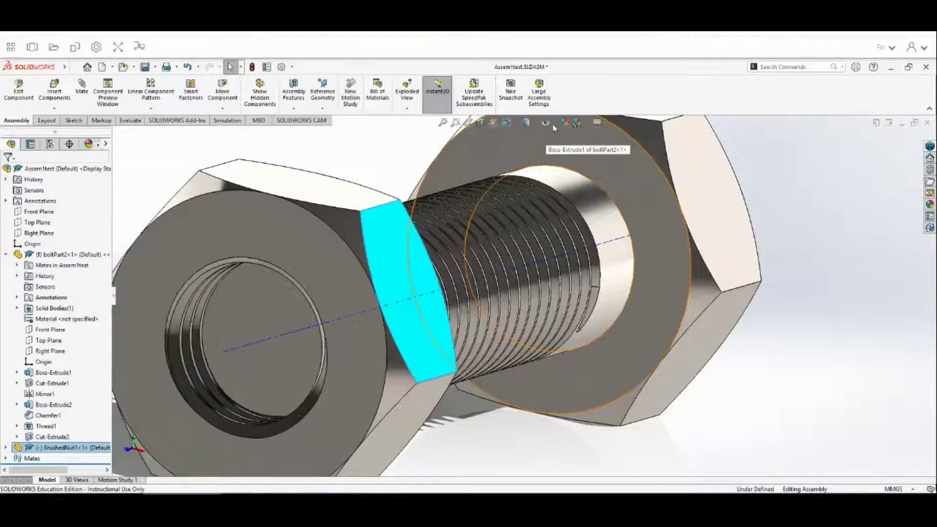
pyautogui.click(547, 123)
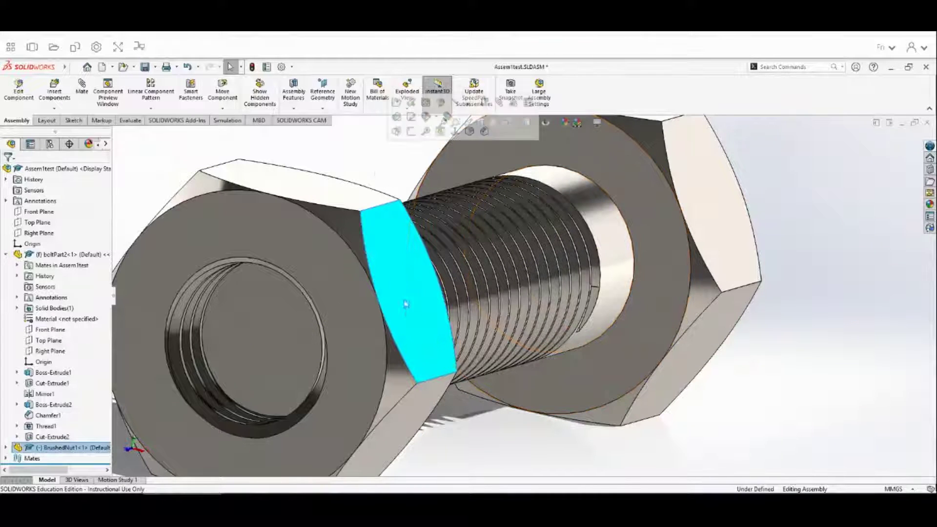
pyautogui.moveTo(420, 348); pyautogui.dragTo(395, 361, button='middle')
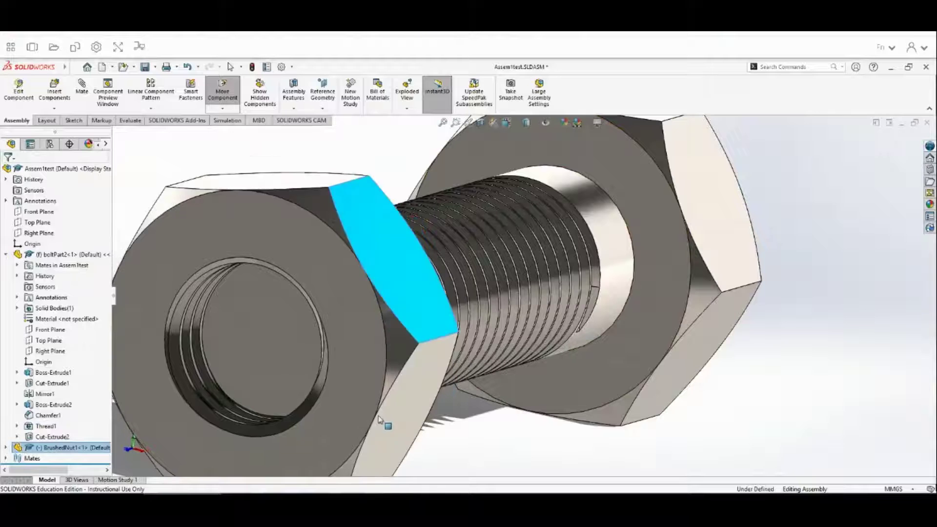
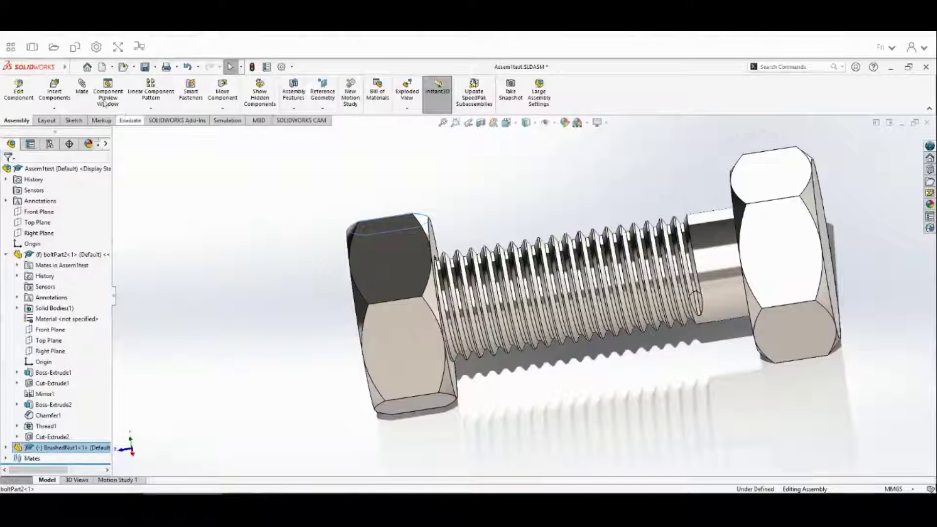
# - Start an advanced Distance limit mate between the nut face facing the bolt head and the underside of the bolt head
pyautogui.click(81, 86)
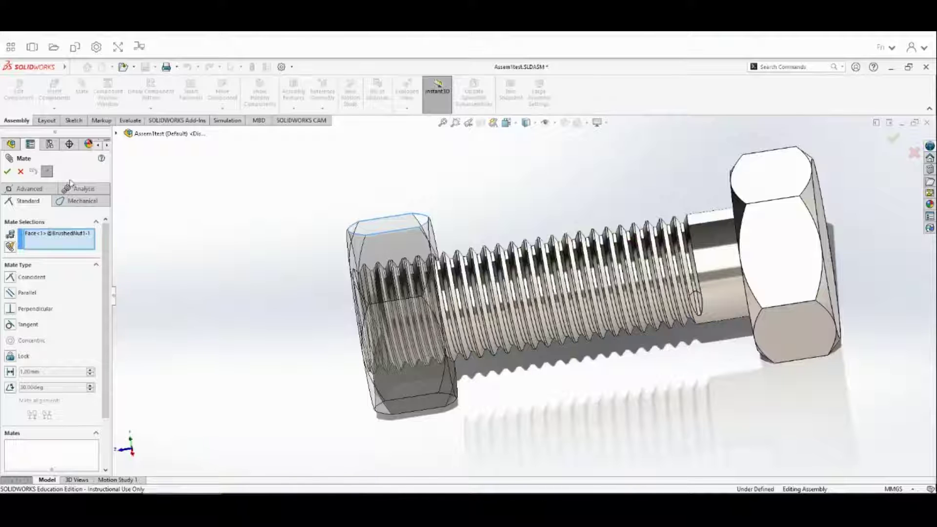
pyautogui.click(18, 189)
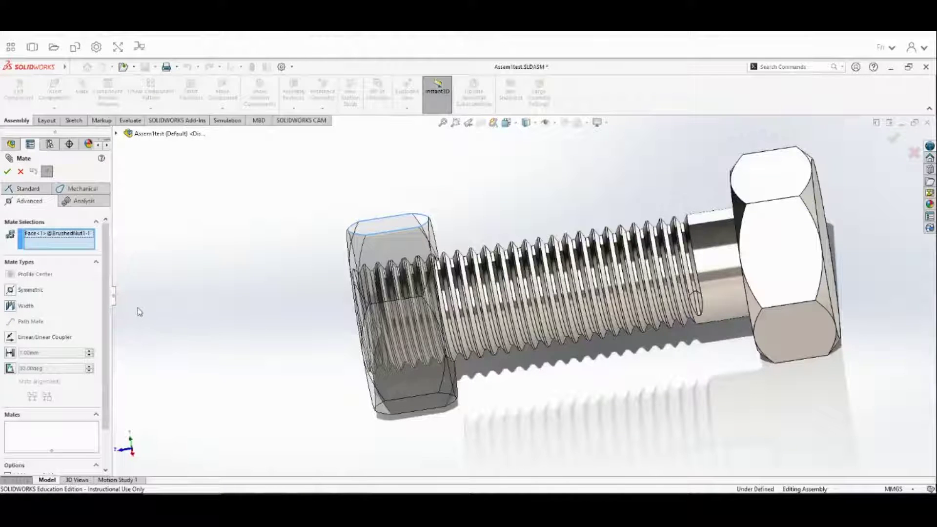
pyautogui.click(70, 238)
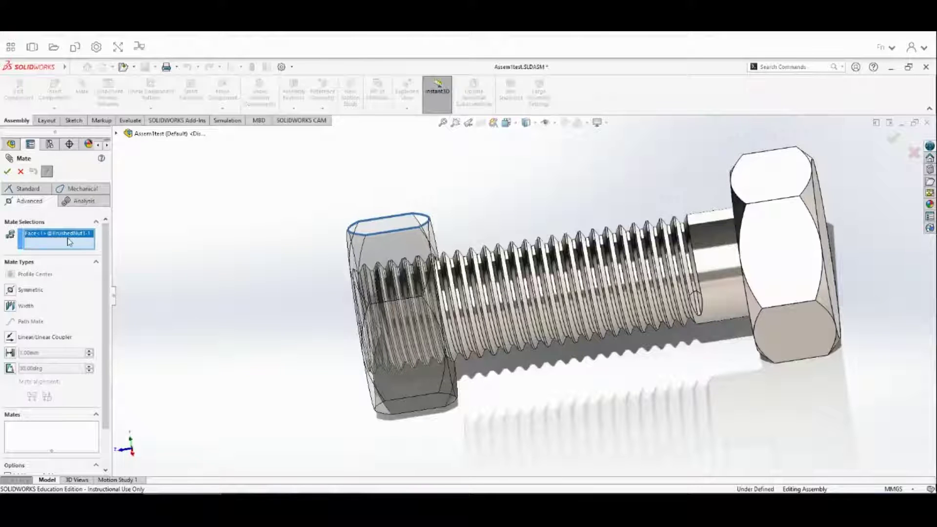
pyautogui.press('Delete')
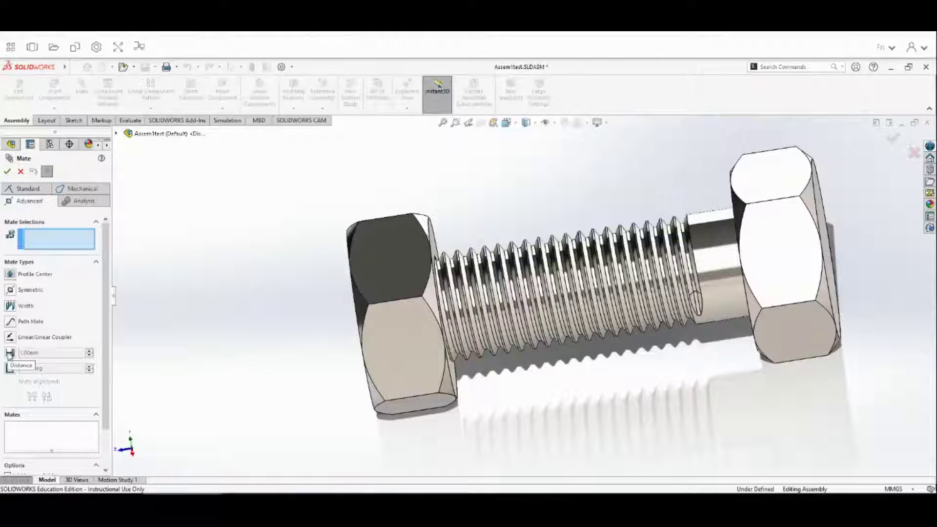
pyautogui.click(10, 353)
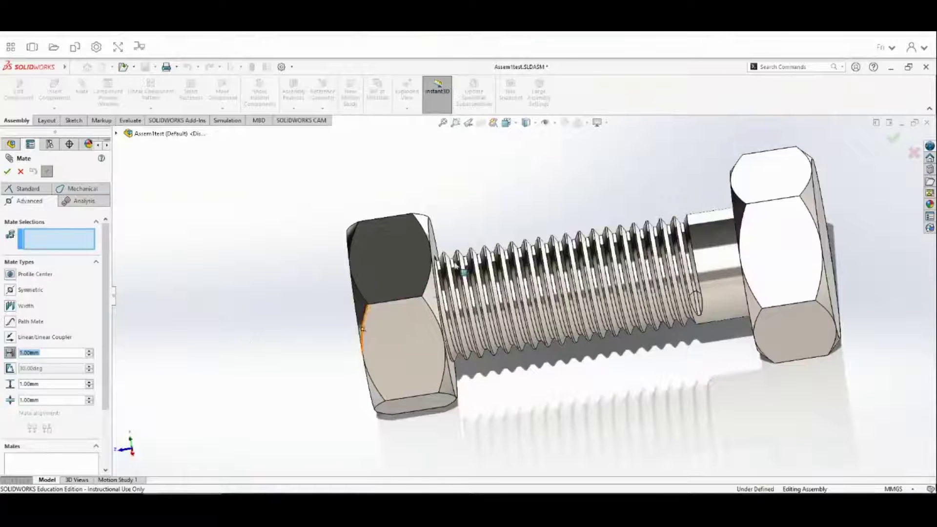
pyautogui.moveTo(476, 226); pyautogui.dragTo(541, 223, button='middle')
pyautogui.click(440, 240)
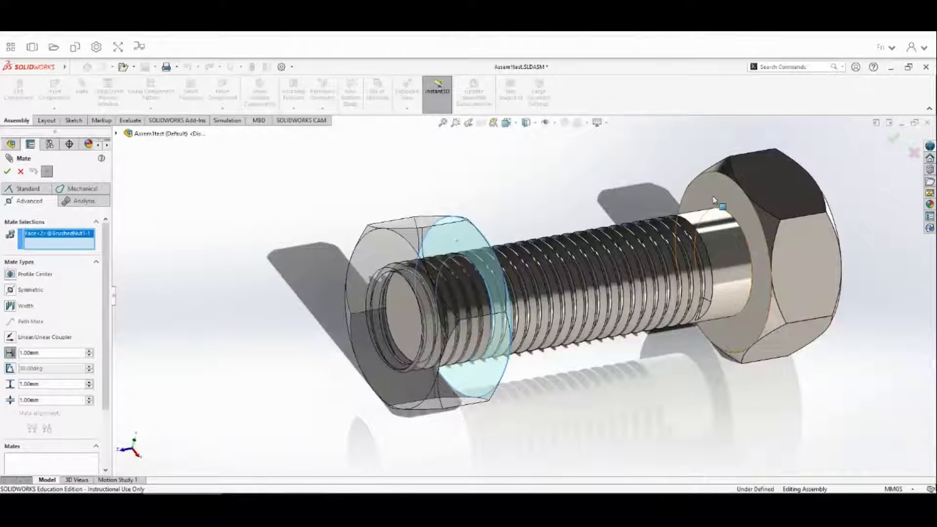
pyautogui.click(714, 200)
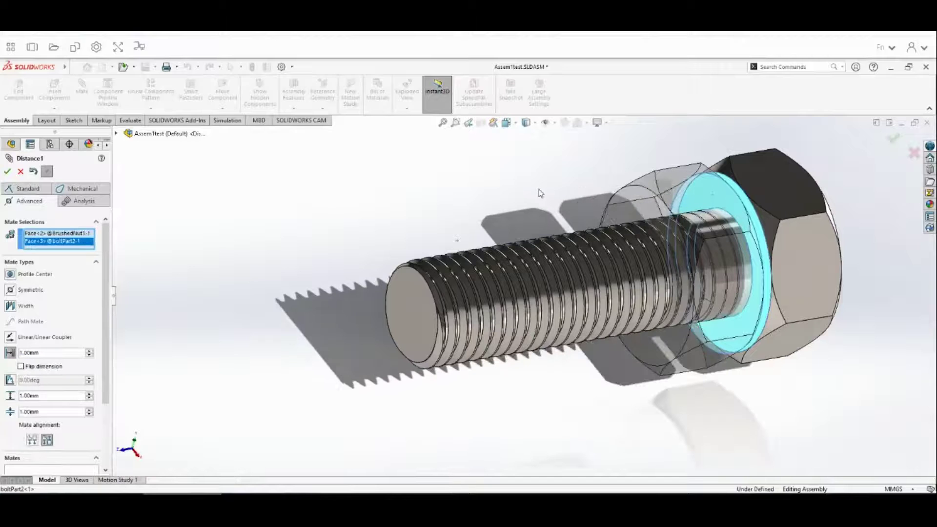
# - Set the limit distance to a maximum of 40 mm and a minimum of 5 mm, and accept the mate
pyautogui.moveTo(540, 193); pyautogui.dragTo(514, 198, button='middle')
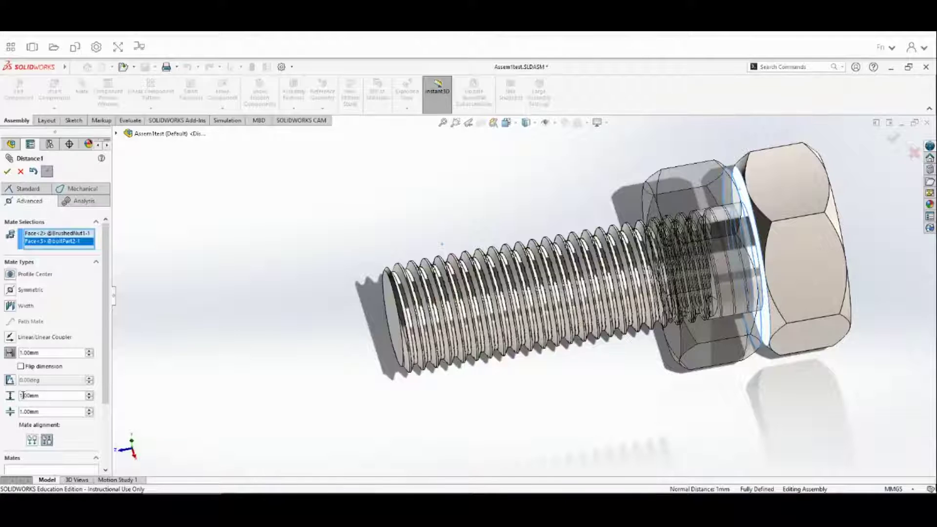
pyautogui.press('BackSpace')
pyautogui.write('40')
pyautogui.moveTo(25, 409)
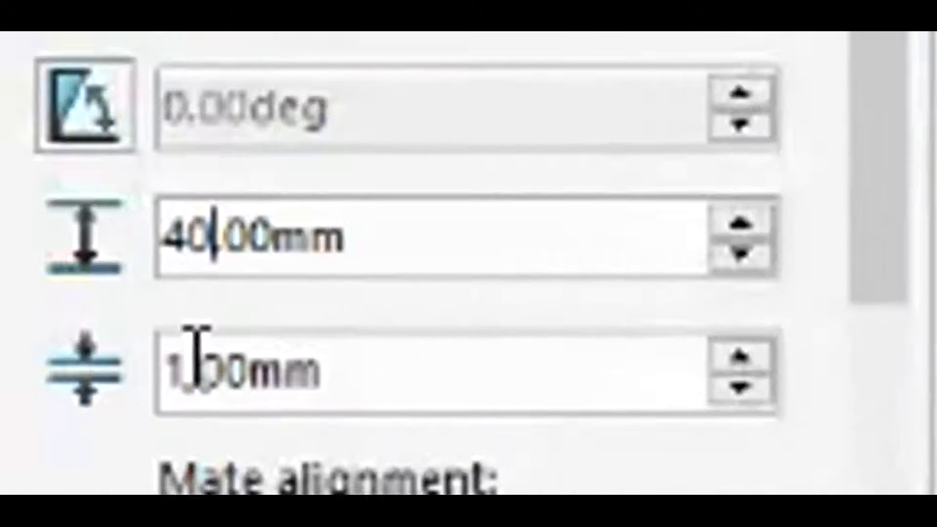
pyautogui.rightClick(291, 368)
pyautogui.press('BackSpace')
pyautogui.write('5')
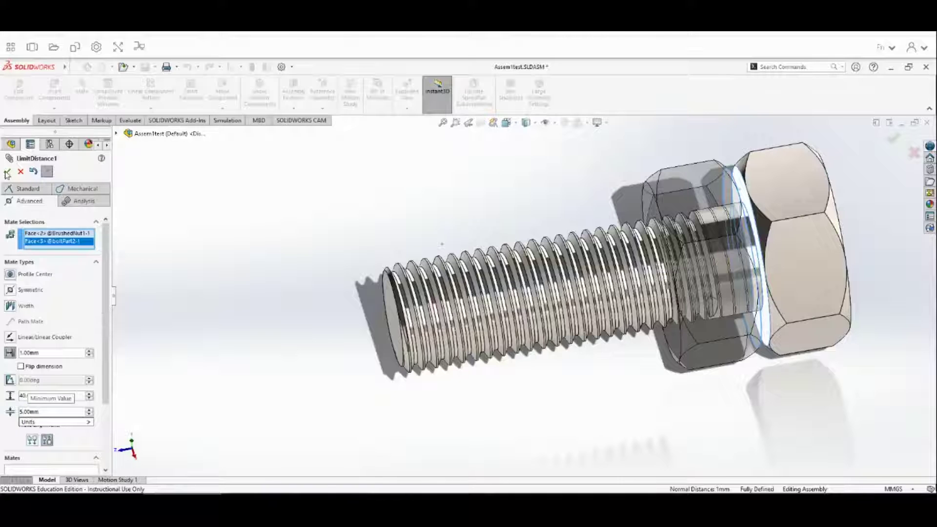
pyautogui.click(8, 175)
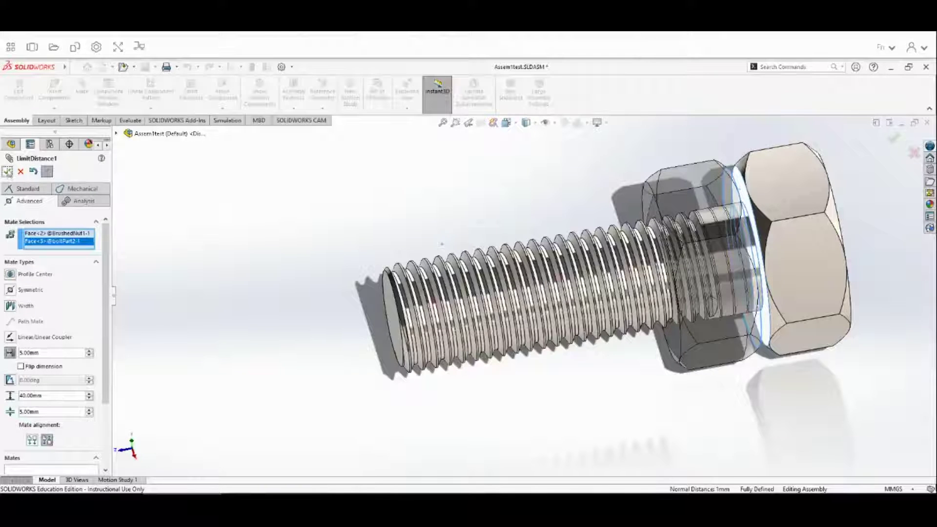
pyautogui.click(7, 172)
pyautogui.click(8, 172)
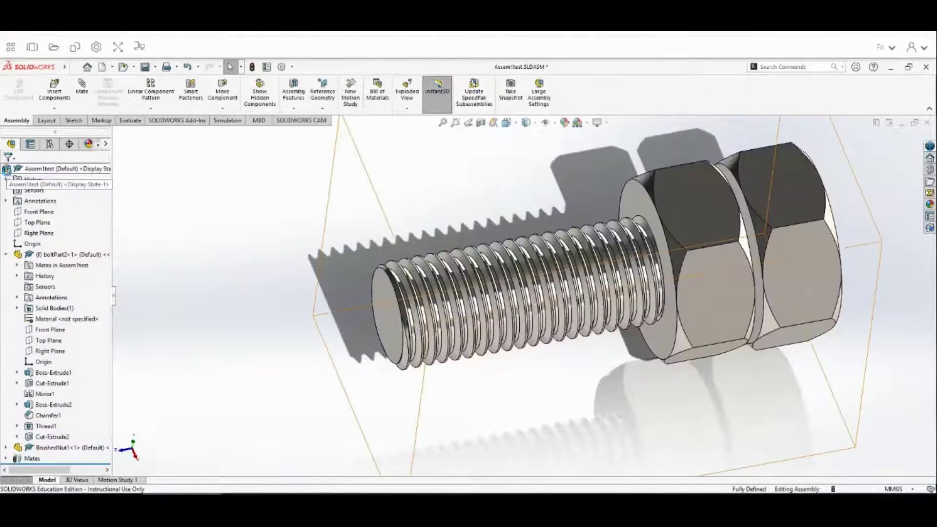
pyautogui.click(7, 172)
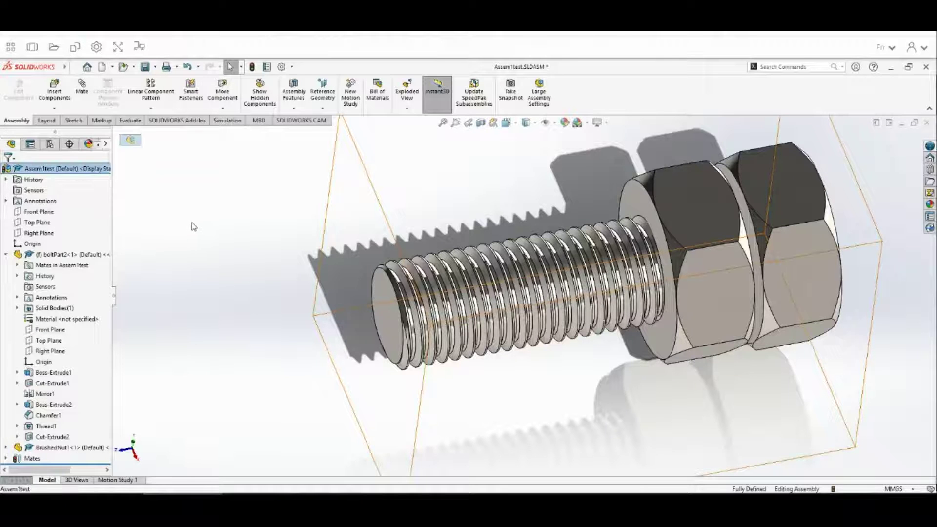
# - Turn the nut along the thread away from the bolt head and rebuild the assembly
pyautogui.moveTo(193, 225); pyautogui.dragTo(184, 230, button='middle')
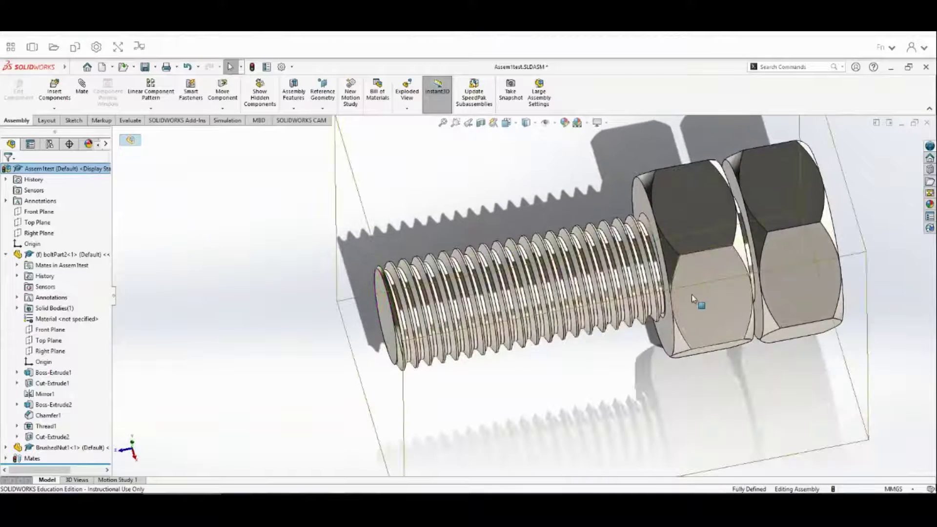
pyautogui.moveTo(692, 294); pyautogui.dragTo(705, 352)
pyautogui.click(705, 352)
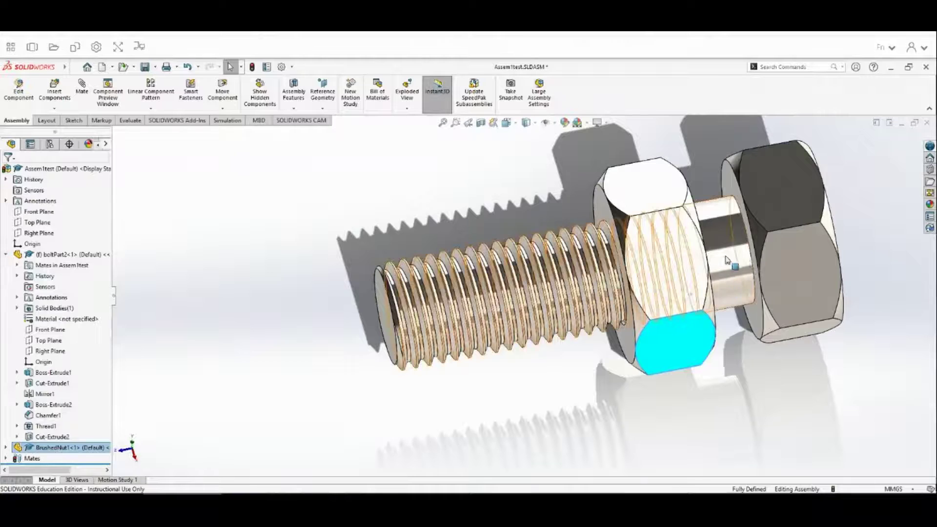
pyautogui.click(471, 202)
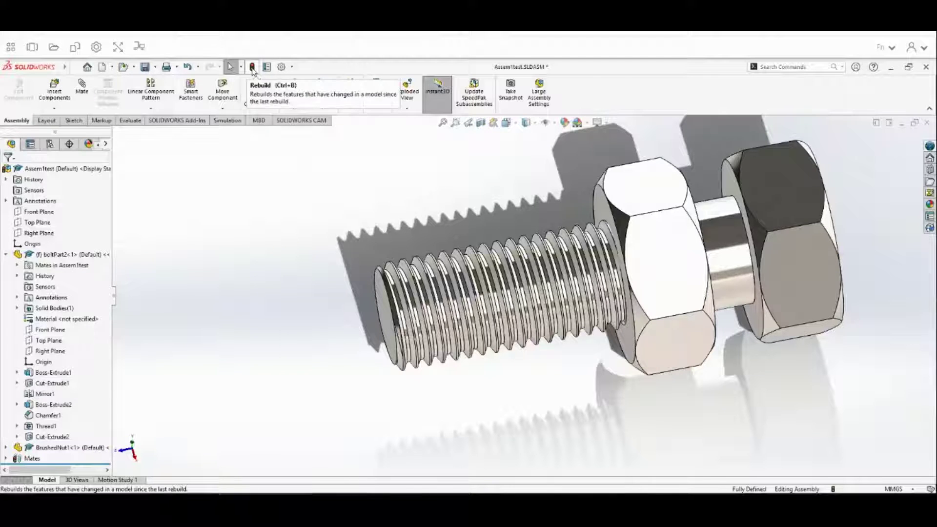
pyautogui.click(252, 69)
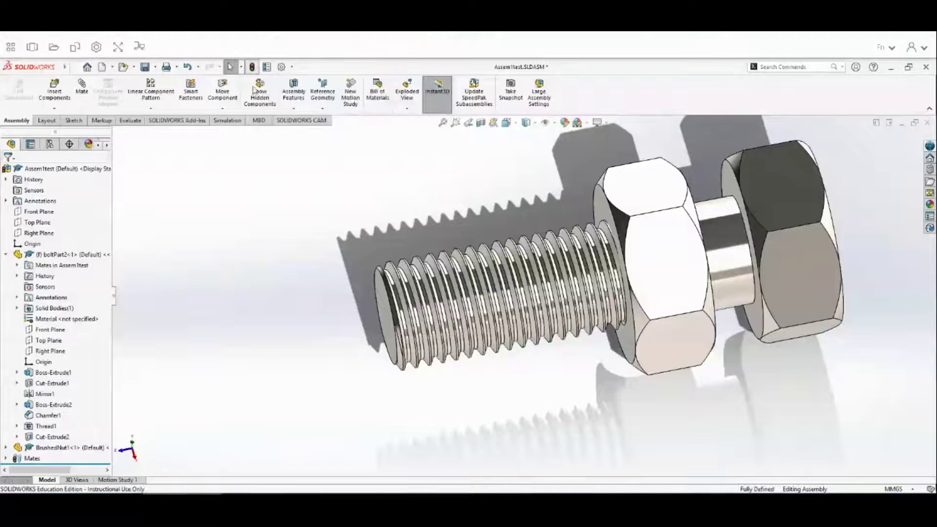
# - Open Motion Study 1, extend its duration to 20 seconds, and set the animation to 50 frames per second
pyautogui.click(115, 480)
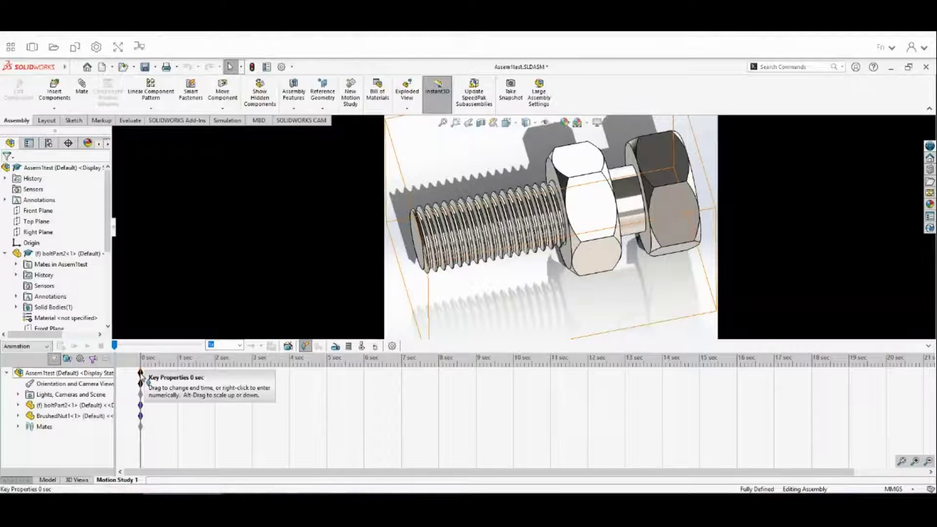
pyautogui.moveTo(141, 374); pyautogui.dragTo(886, 383)
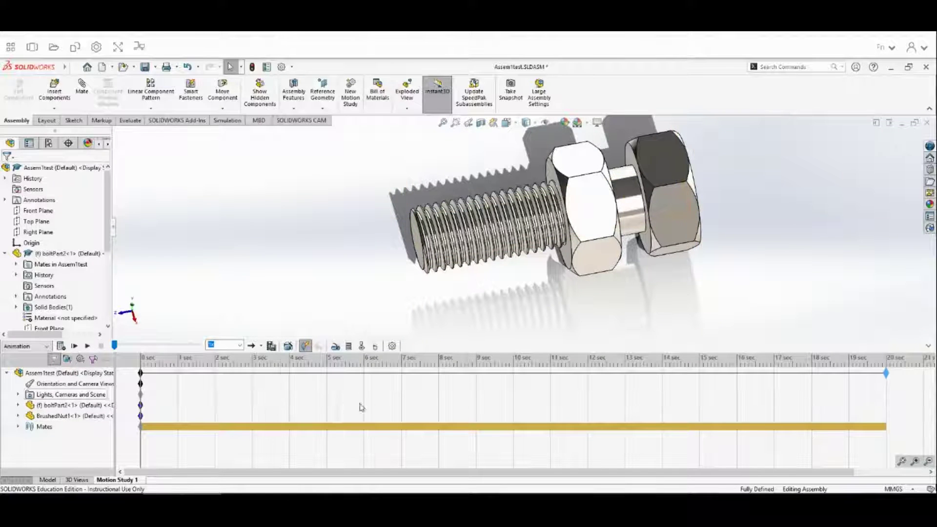
pyautogui.click(392, 346)
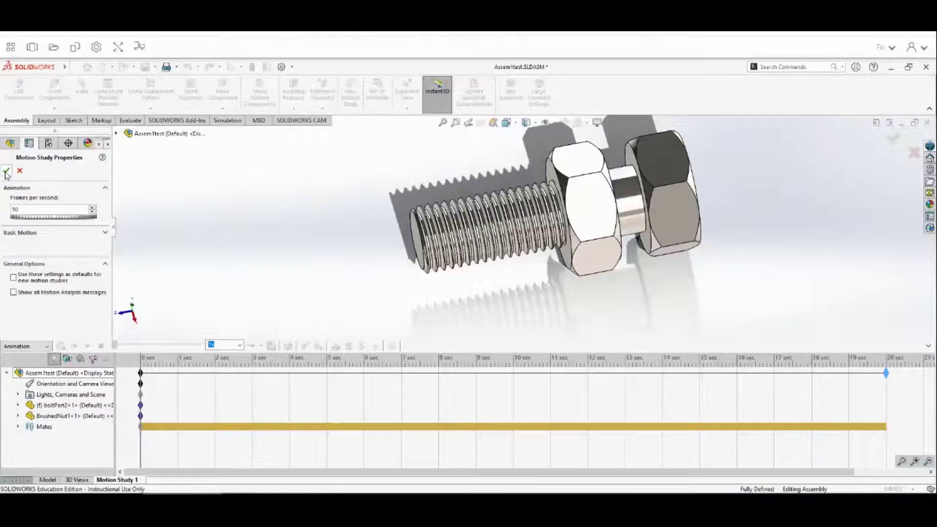
pyautogui.press('Escape')
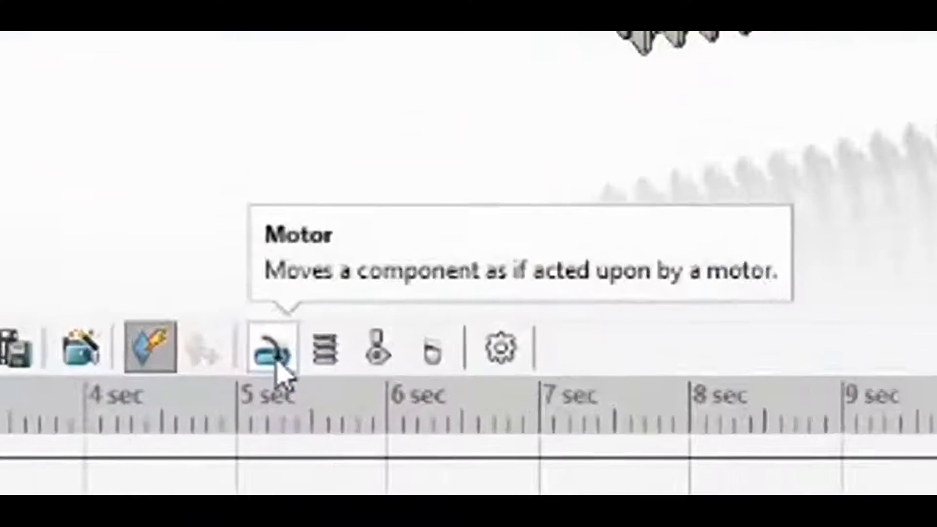
# - Add a constant-speed rotary motor of 40 RPM on an edge of the nut and calculate the motion study
pyautogui.click(337, 347)
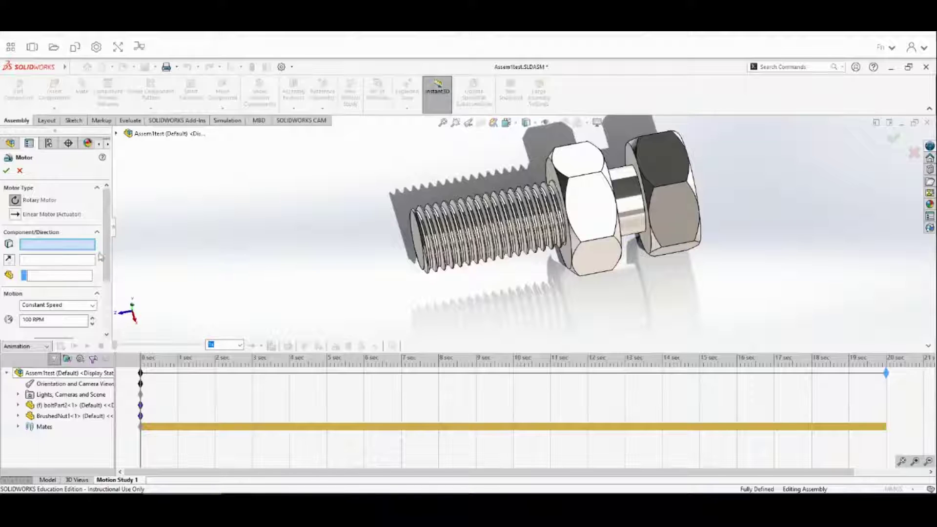
pyautogui.click(29, 320)
pyautogui.write('4')
pyautogui.moveTo(315, 252); pyautogui.dragTo(324, 255, button='middle')
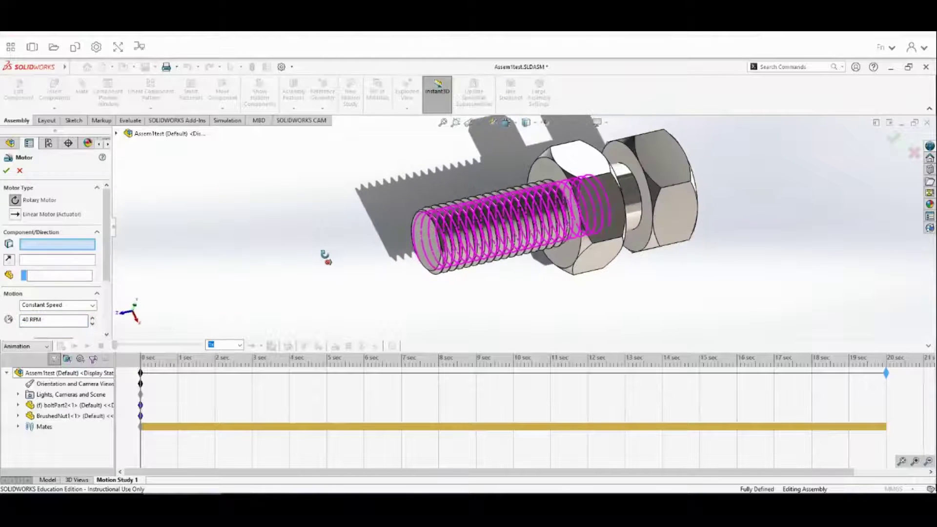
pyautogui.click(582, 242)
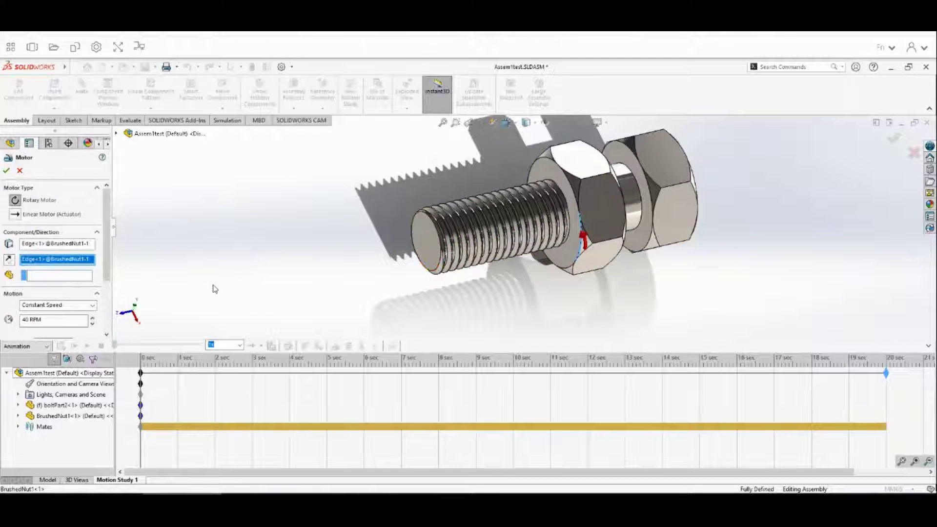
pyautogui.click(6, 170)
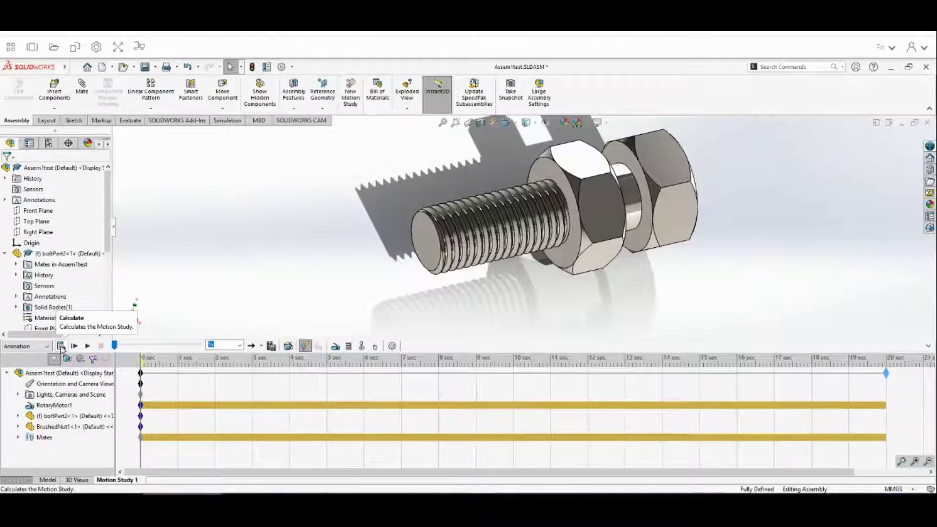
pyautogui.click(61, 346)
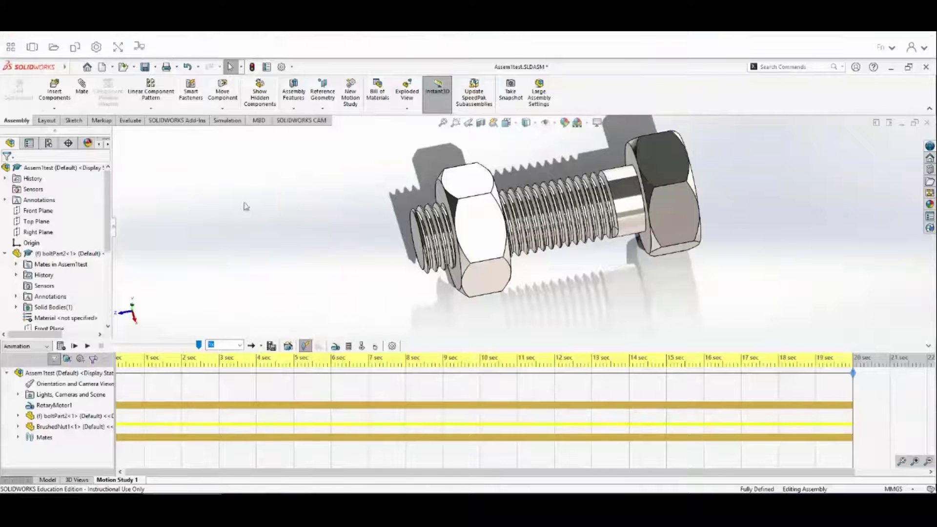
# - Collapse the motion study timeline, inspect the nut and bolt from the right side, and play back the animation
pyautogui.click(929, 346)
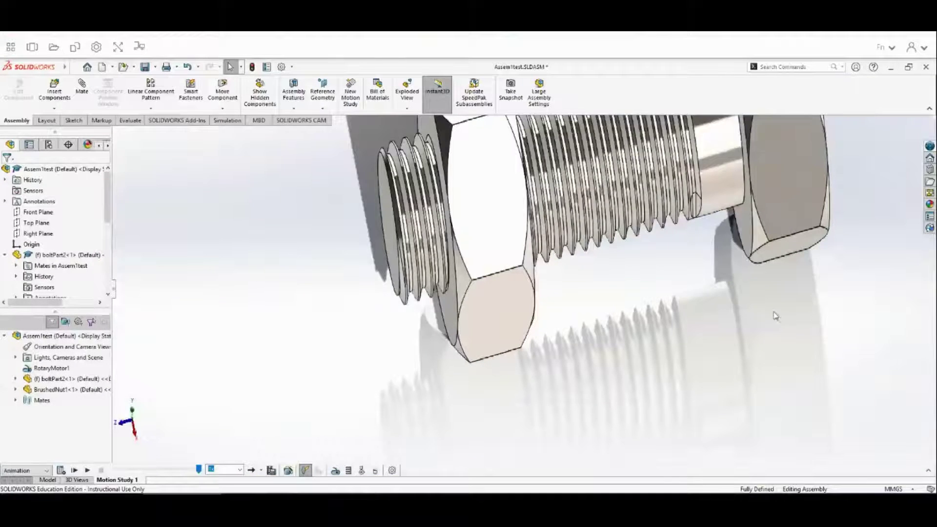
pyautogui.press('f')
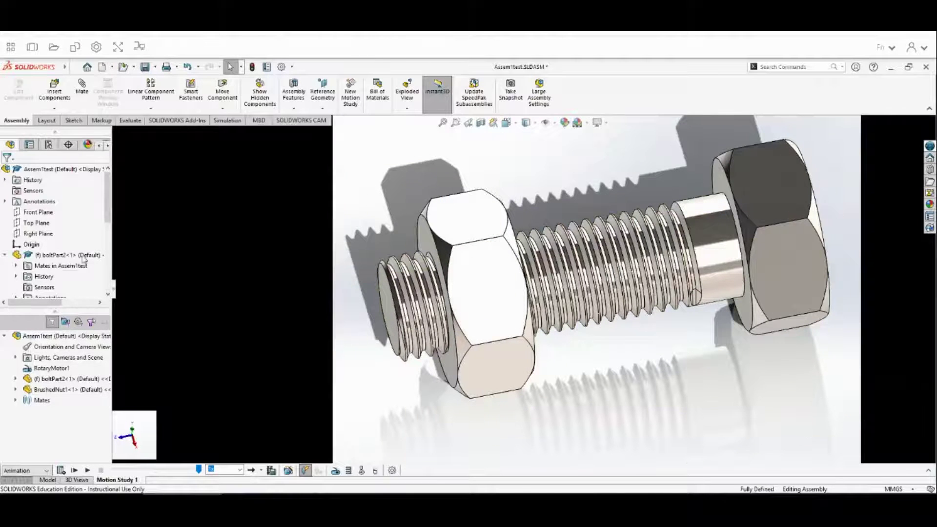
pyautogui.click(135, 448)
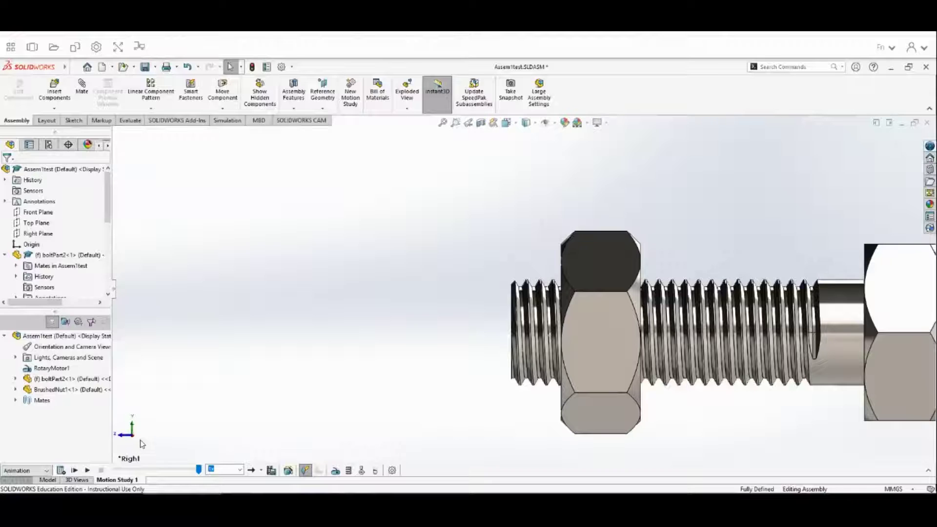
pyautogui.scroll(-3, 482, 295)
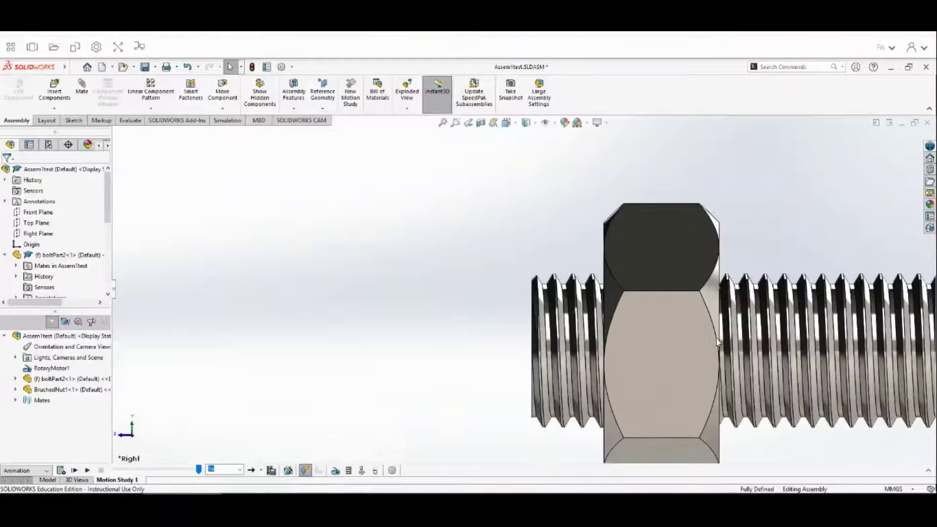
pyautogui.scroll(4, 738, 351)
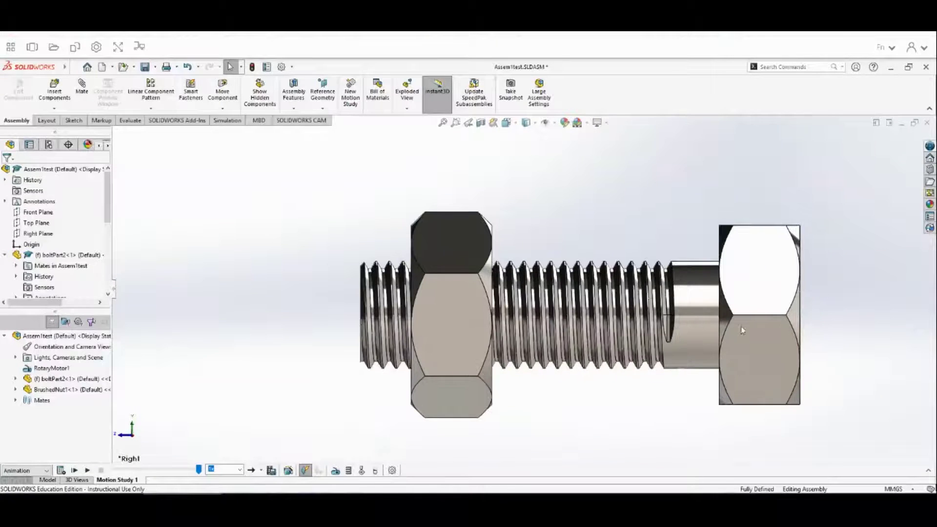
pyautogui.click(87, 470)
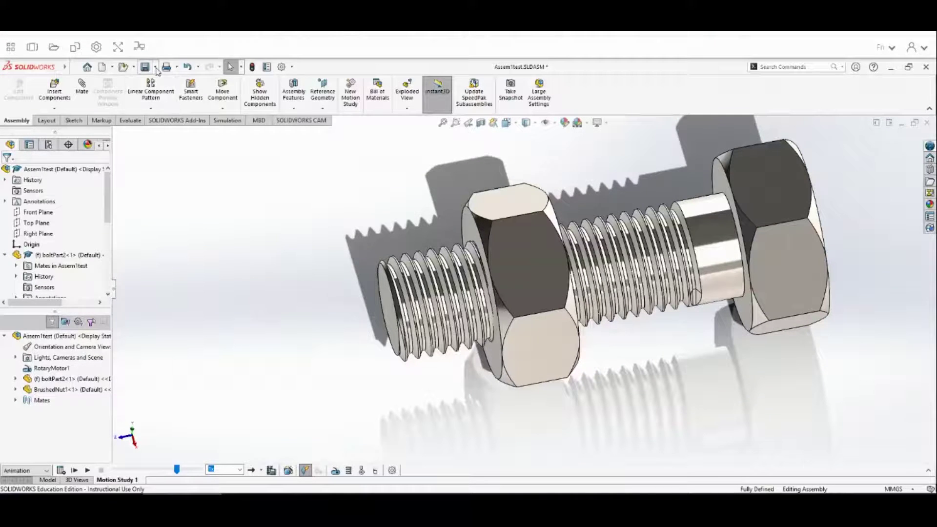
# - Rebuild the assembly and save it under the new name Nut and Bolt Assembly1.SLDASM in the Solidworks folder
pyautogui.click(156, 69)
pyautogui.click(160, 82)
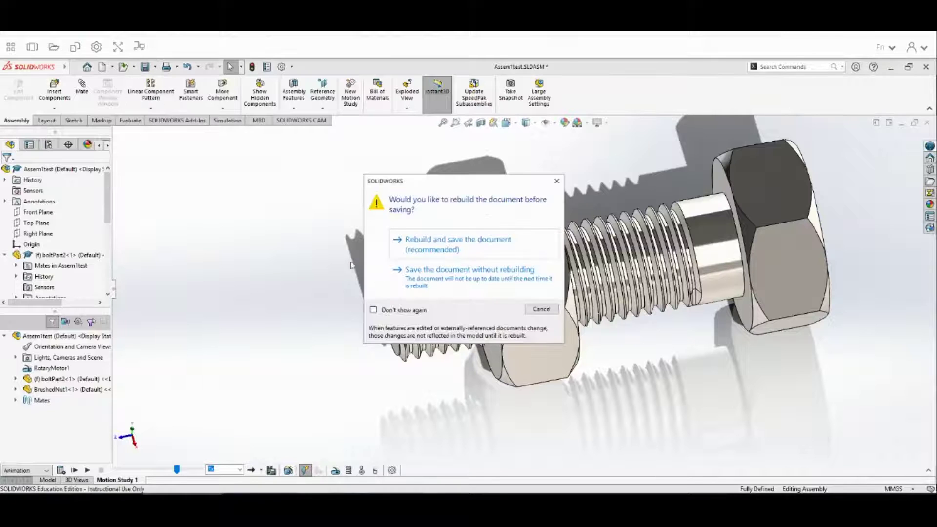
pyautogui.click(427, 245)
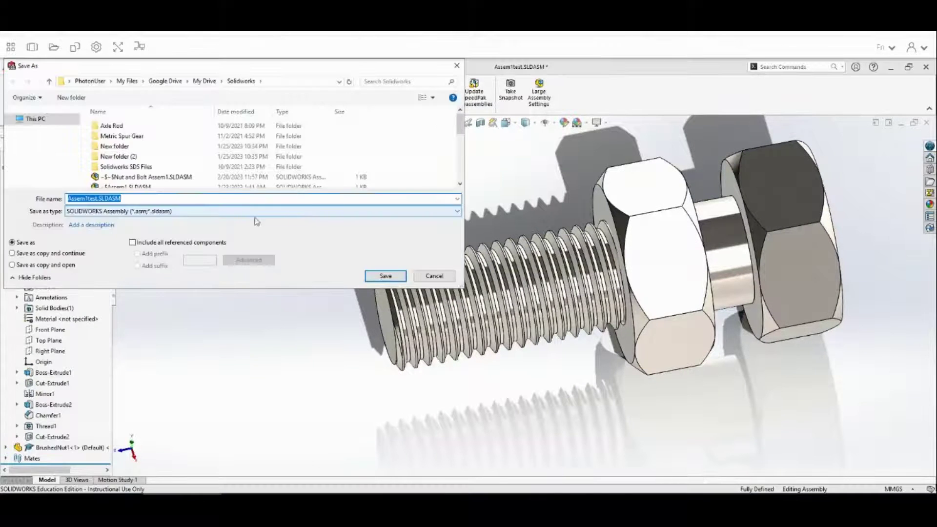
pyautogui.click(96, 199)
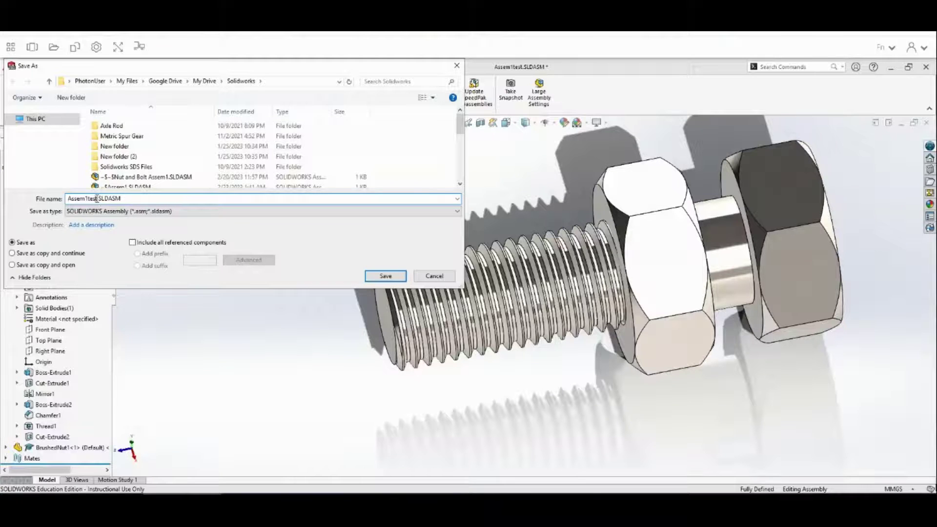
pyautogui.moveTo(98, 200); pyautogui.dragTo(65, 198)
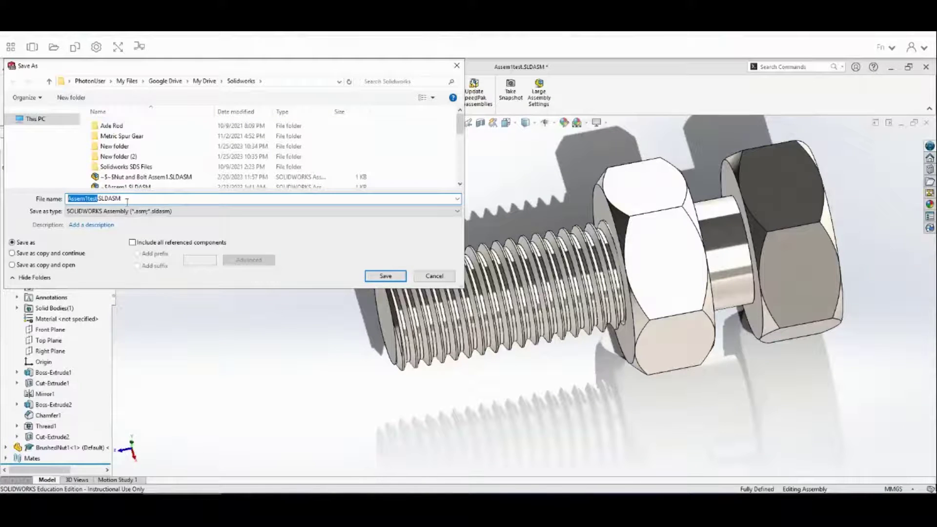
pyautogui.write('Nut and')
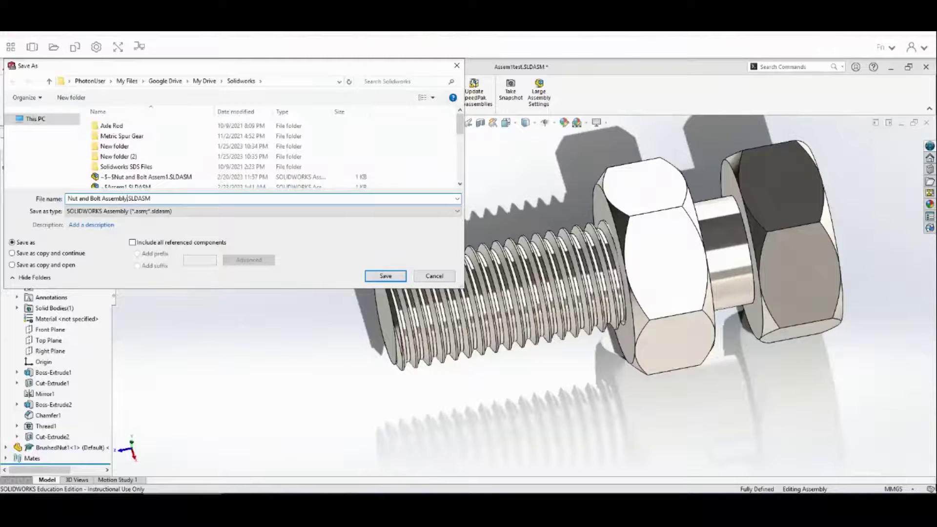
pyautogui.write('Bolt Assembly1')
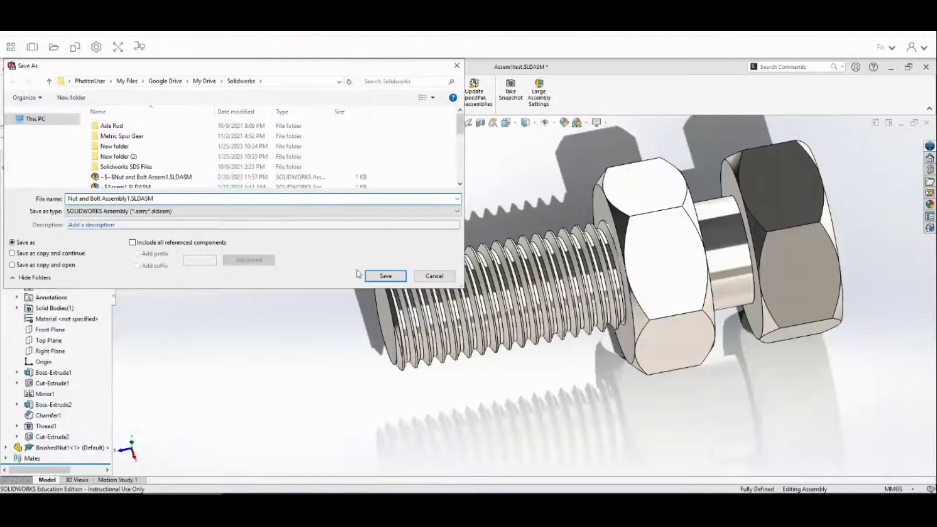
pyautogui.click(386, 276)
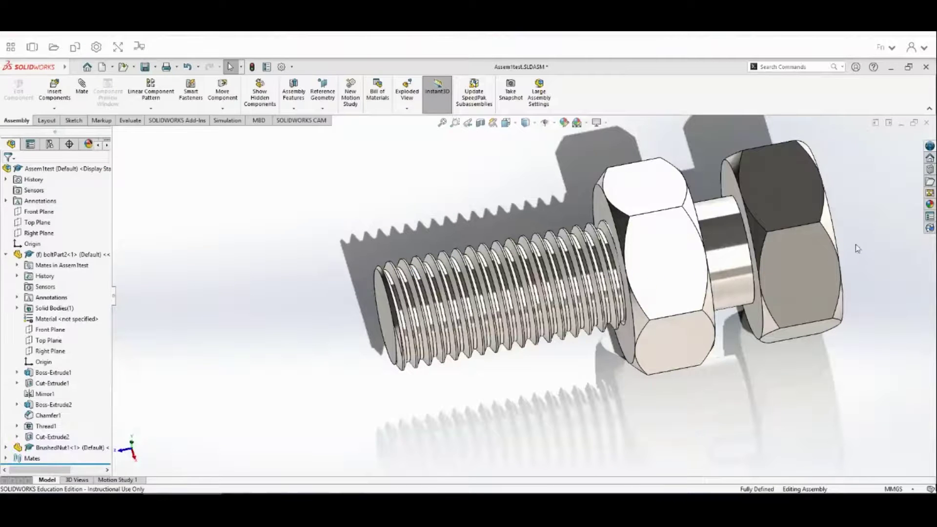